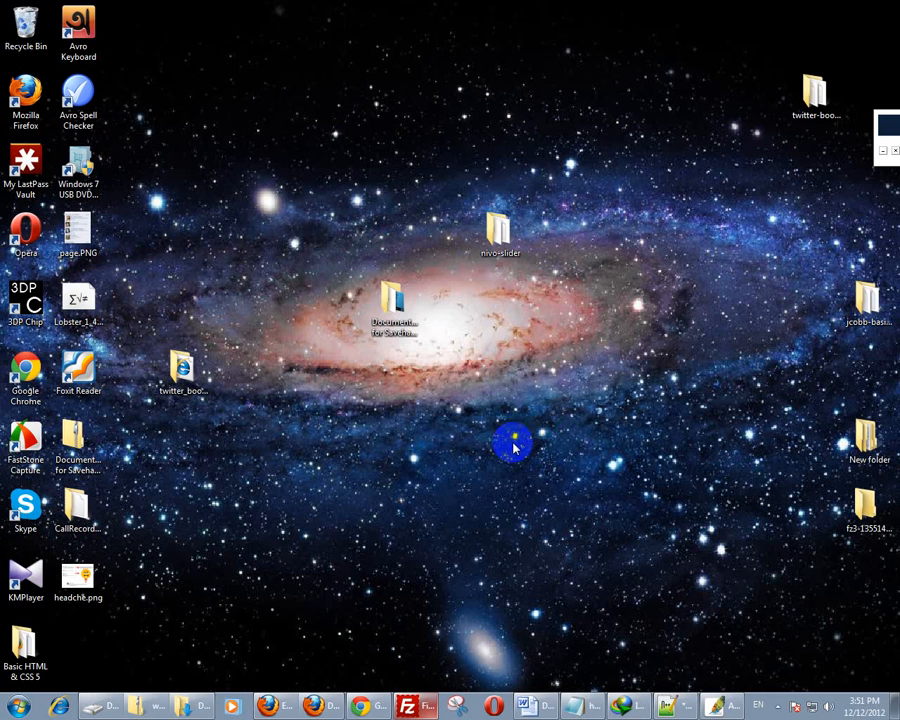
- Restore Firefox from the taskbar and open a new blank tab
left_click(275, 706)
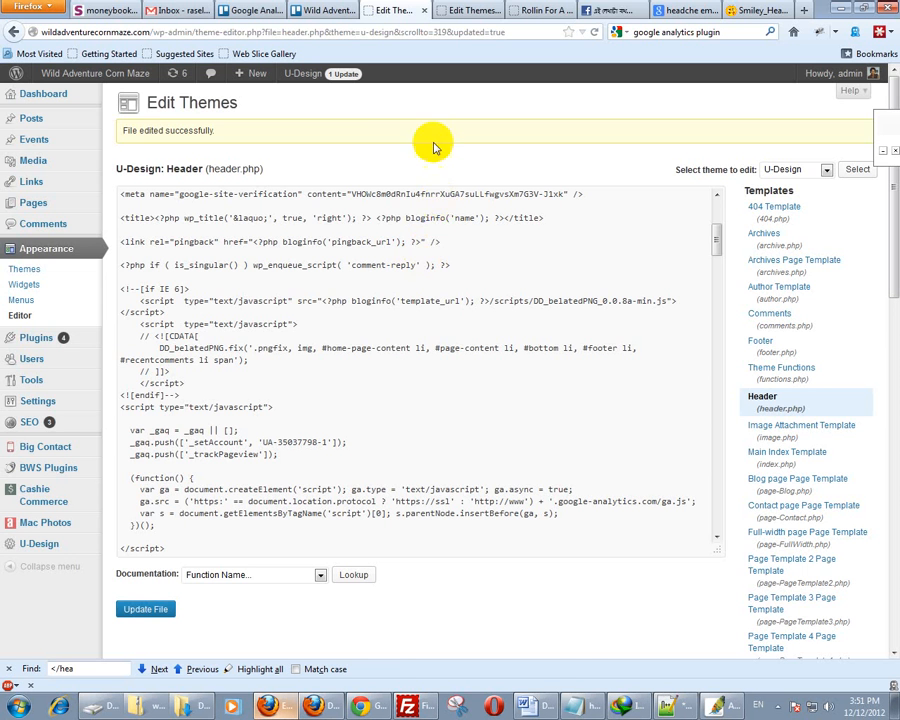
key("ctrl+t")
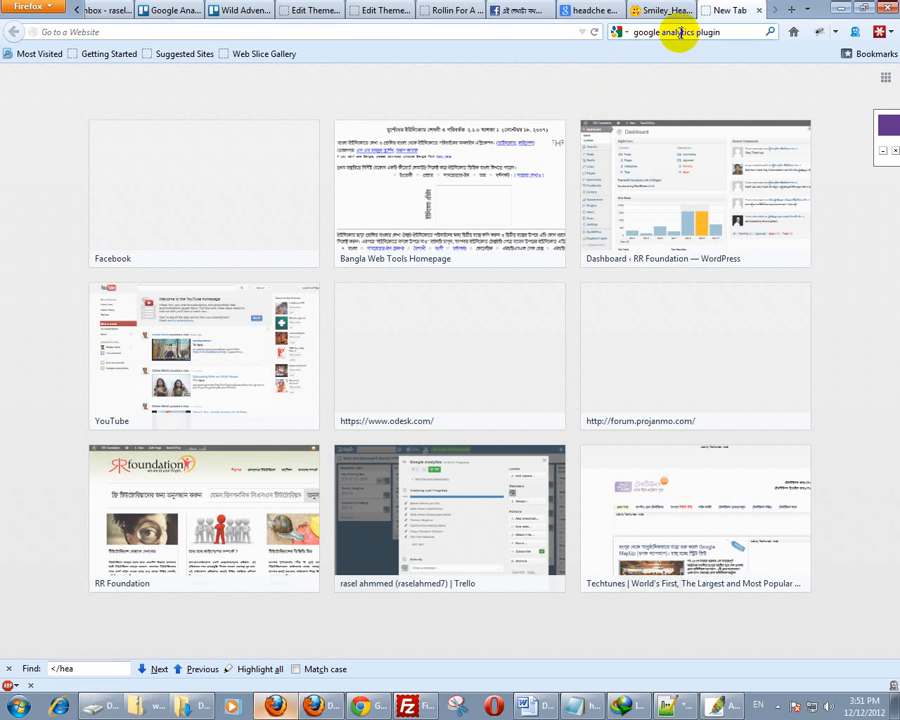
- Search Google for 'what is wordpress', then open another blank tab for the next search
left_click(685, 32)
type("what is wordpre")
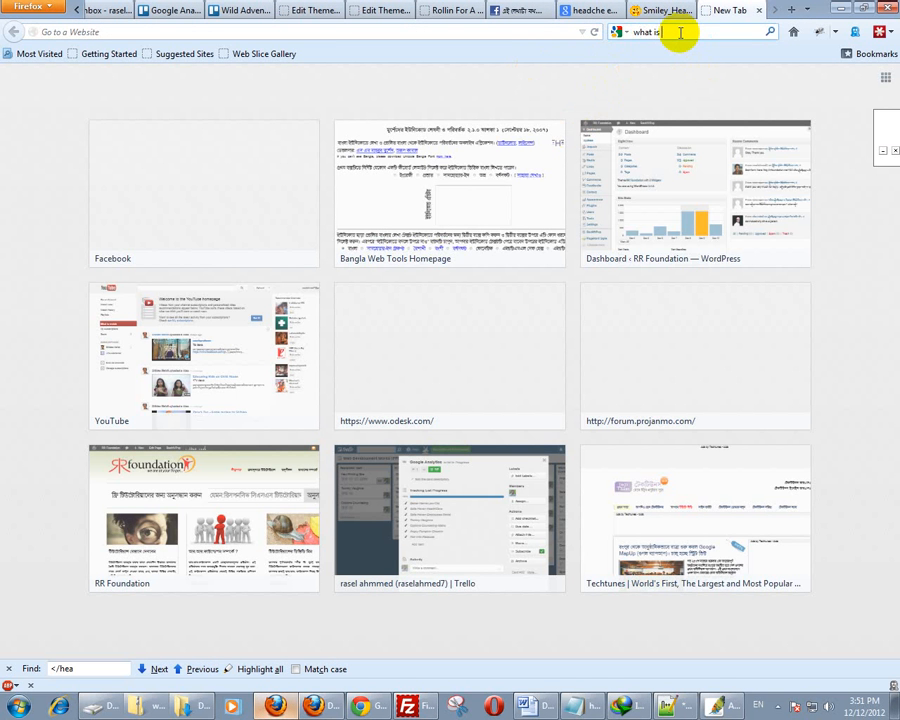
type("ss")
key("Return")
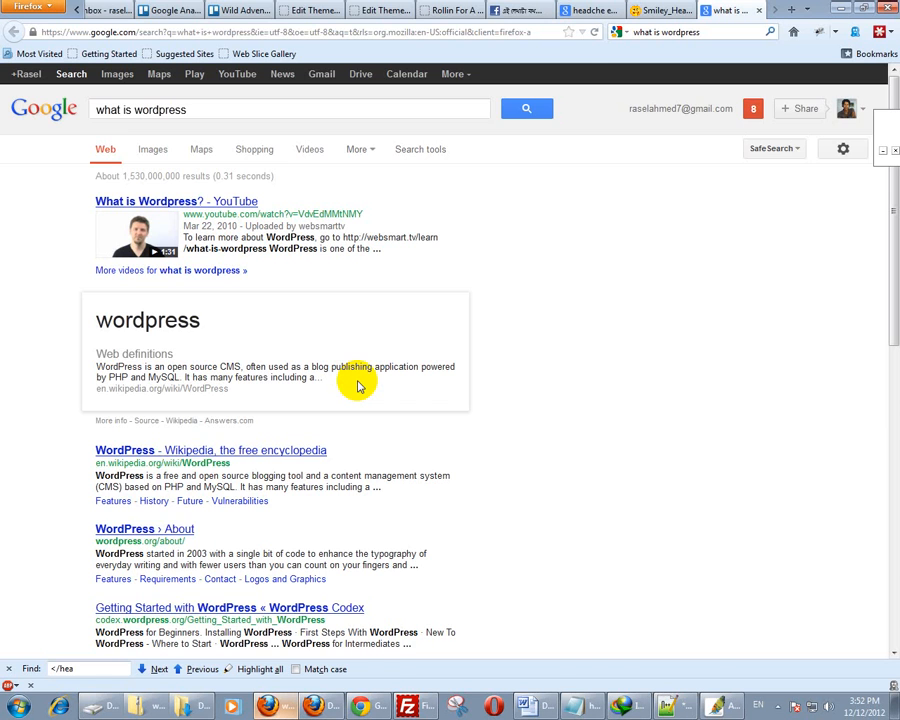
key("ctrl+t")
left_click(655, 33)
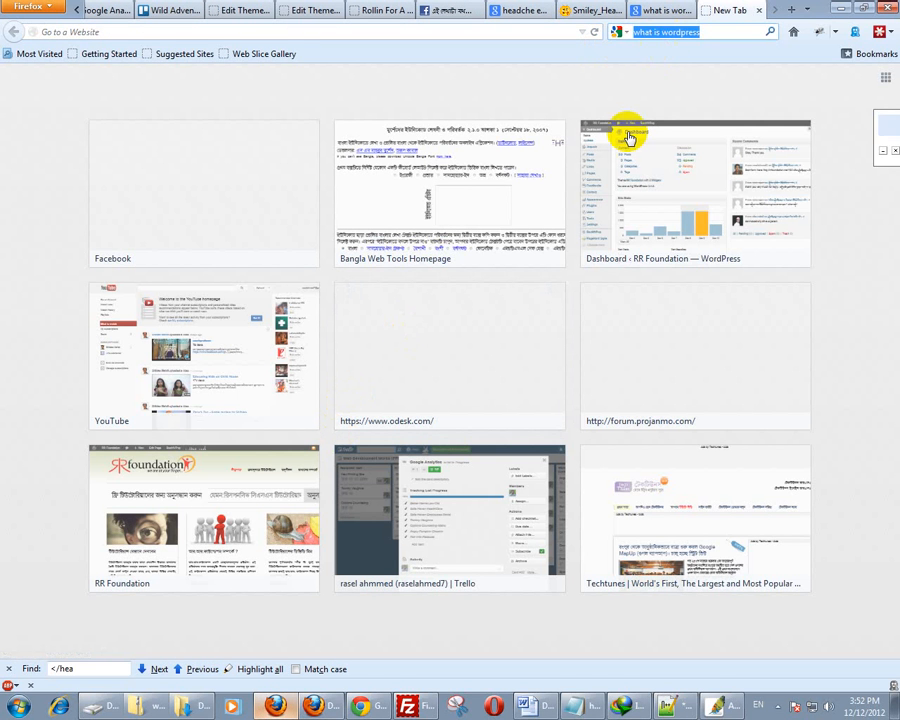
- Search 'wamp server download', open wampserver.com and go to its DOWNLOAD page
type("wamp")
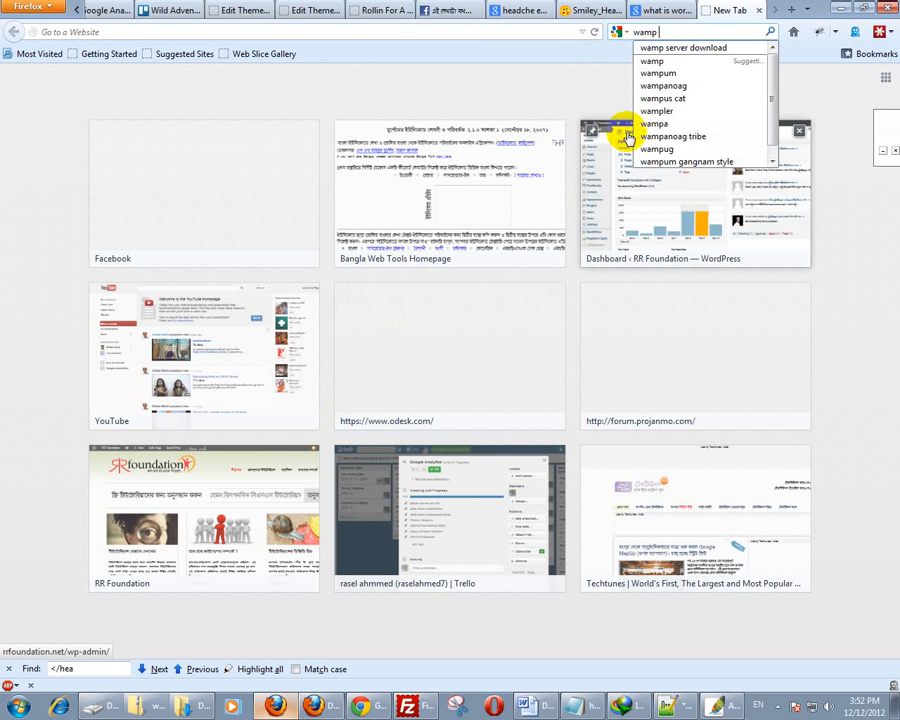
type(" server")
key("Down")
key("Return")
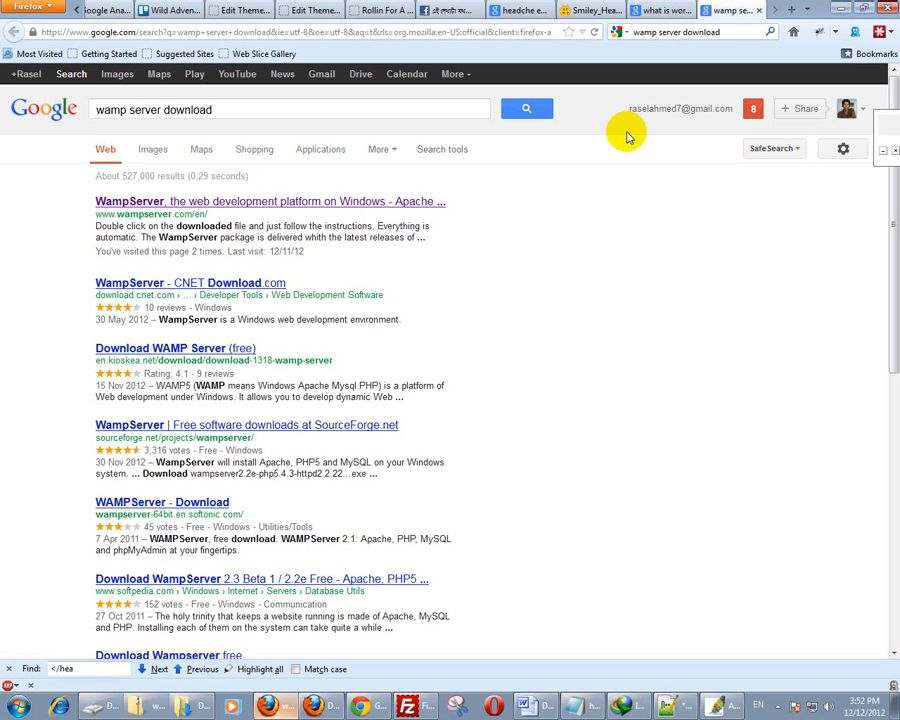
left_click(320, 202)
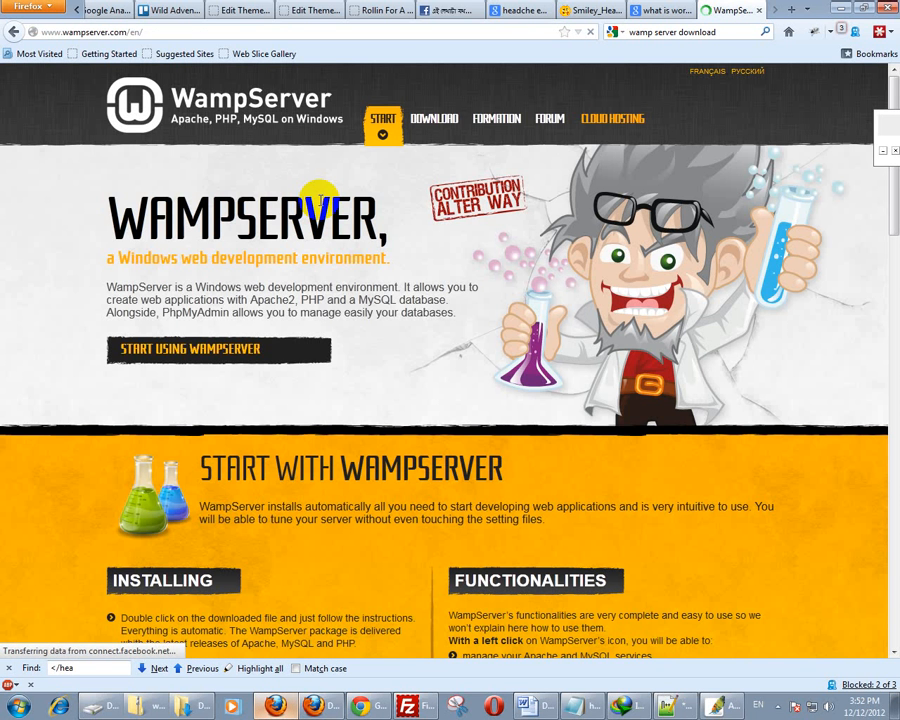
left_click(430, 118)
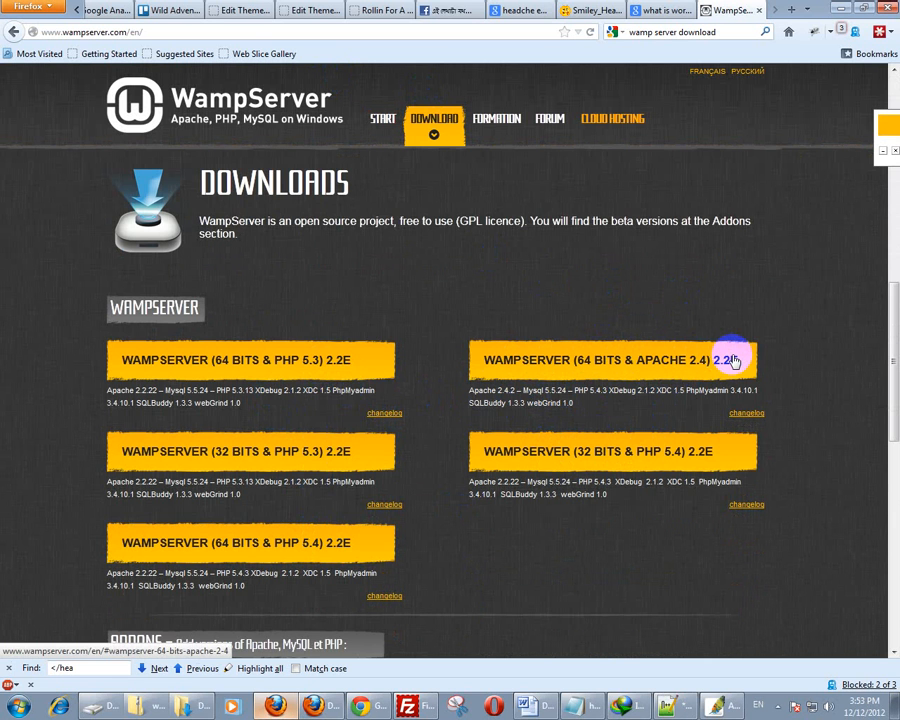
- Open the 64-bit Apache 2.4 WampServer download and highlight its Visual C++ 2010 SP1 requirement
left_click(603, 360)
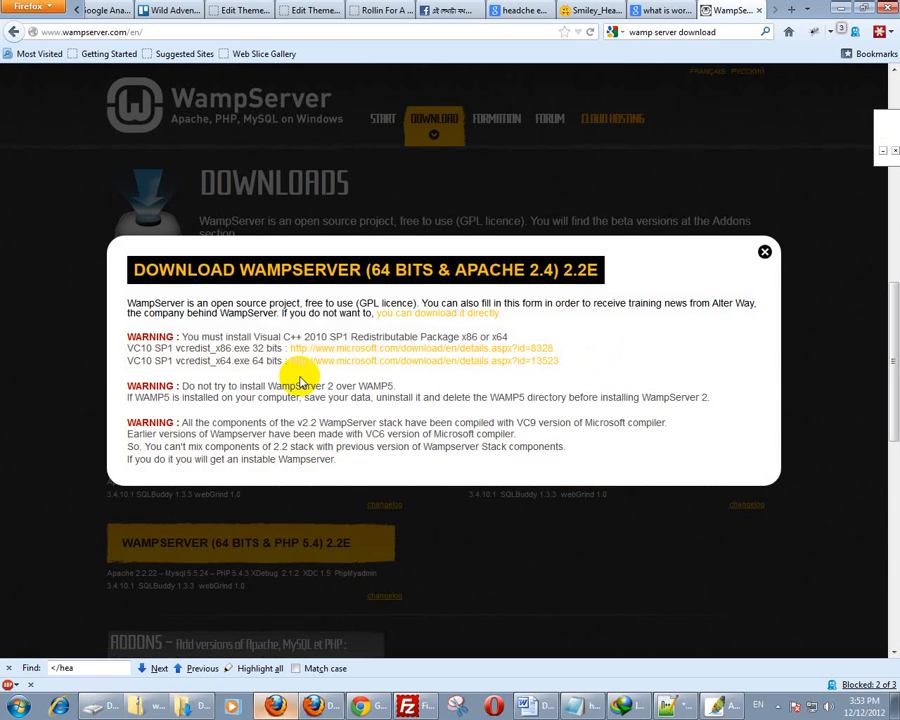
left_click(253, 337)
left_click_drag(253, 337, 414, 338)
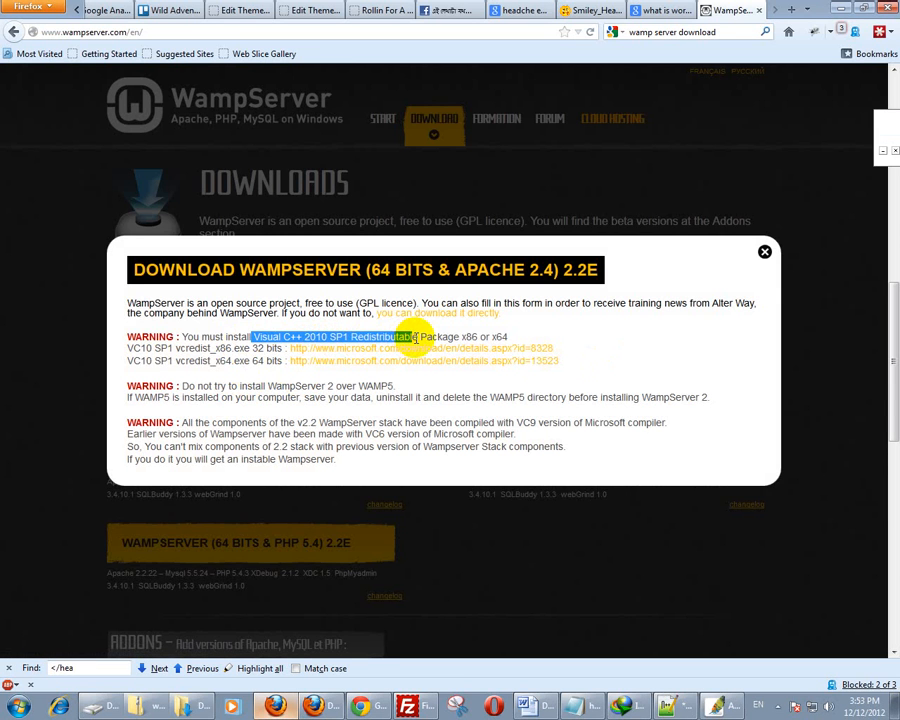
left_click(433, 337)
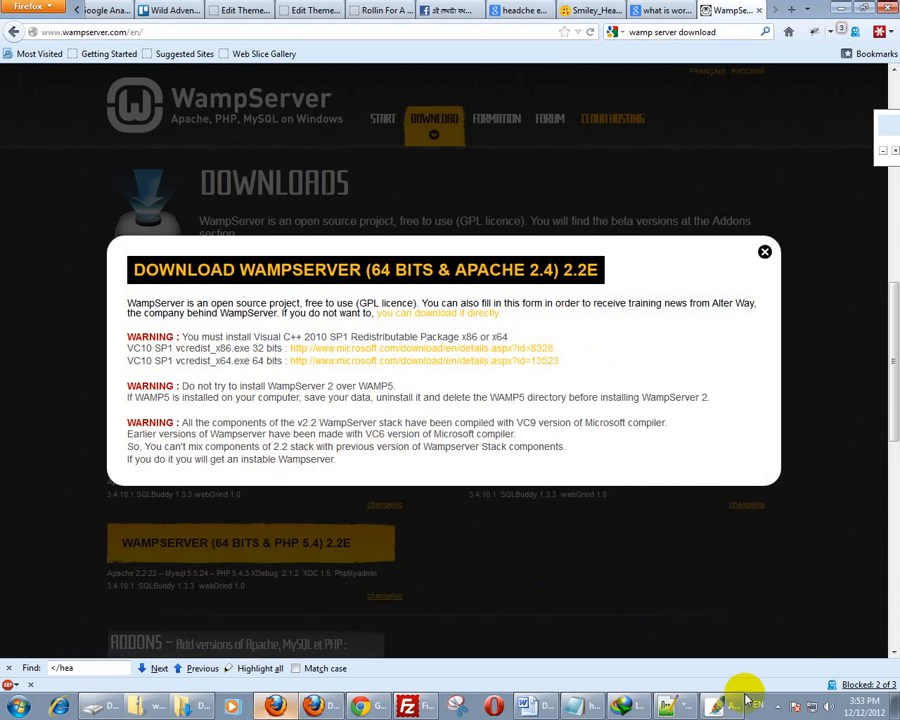
- Open Microsoft's Visual C++ 2010 SP1 Redistributable (x86) vcredist_x86 page in a new tab
left_click(777, 705)
left_click(387, 460)
left_click(416, 412)
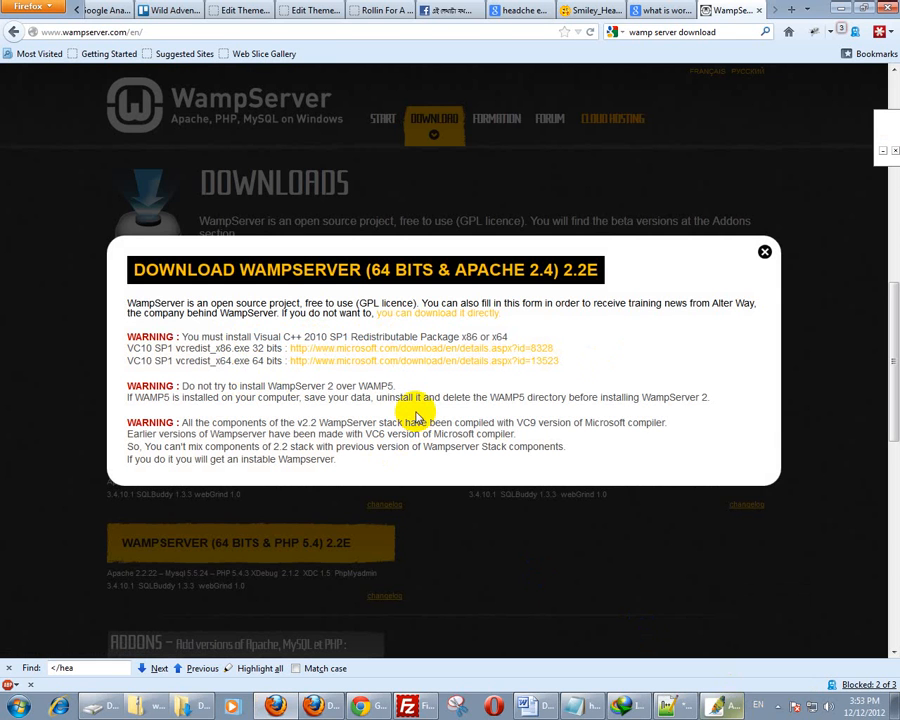
left_click(450, 355)
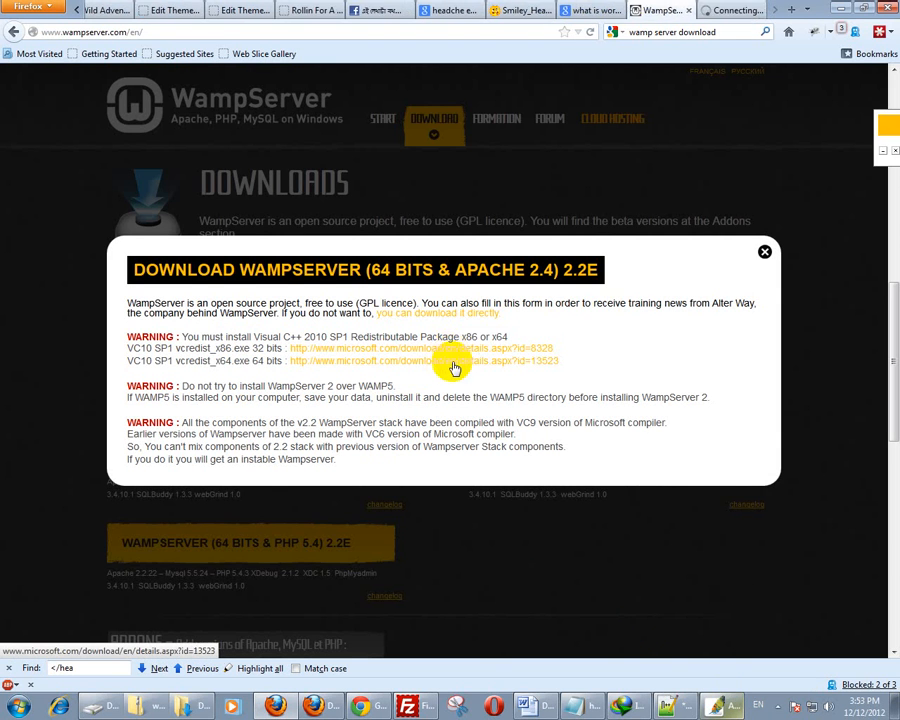
left_click(728, 10)
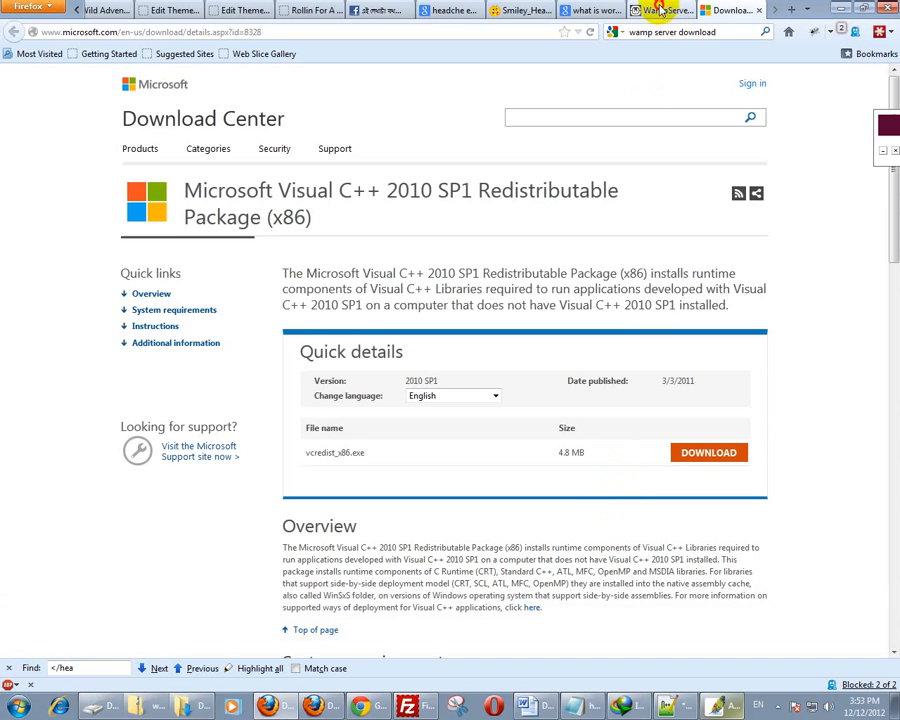
- Return to the WampServer 2.2E download notice tab
left_click(660, 11)
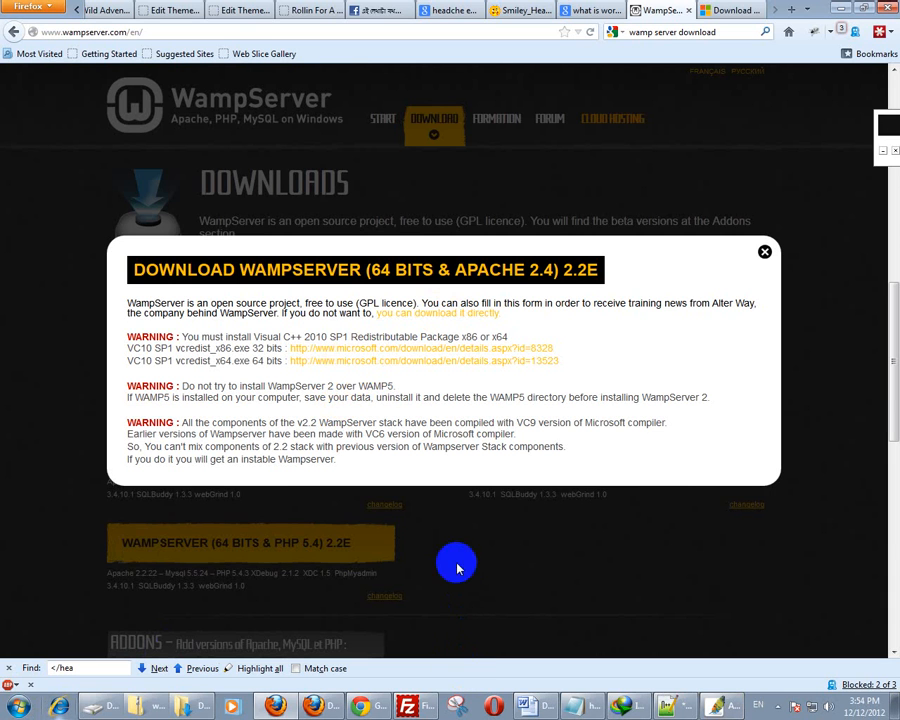
- Launch 'start WampServer' from the WampServer folder under All Programs
left_click(19, 706)
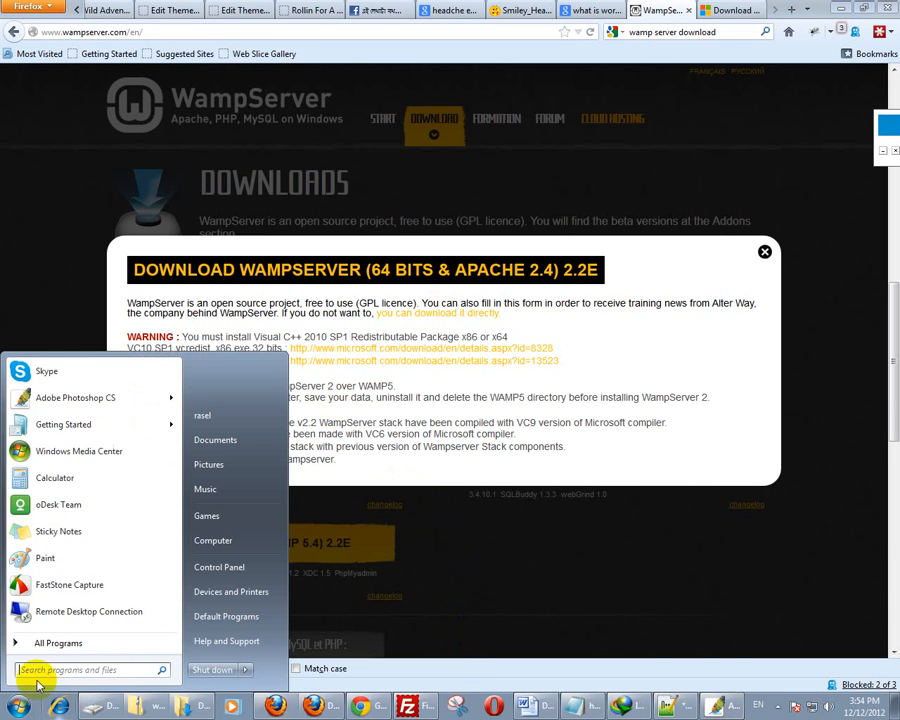
left_click(36, 641)
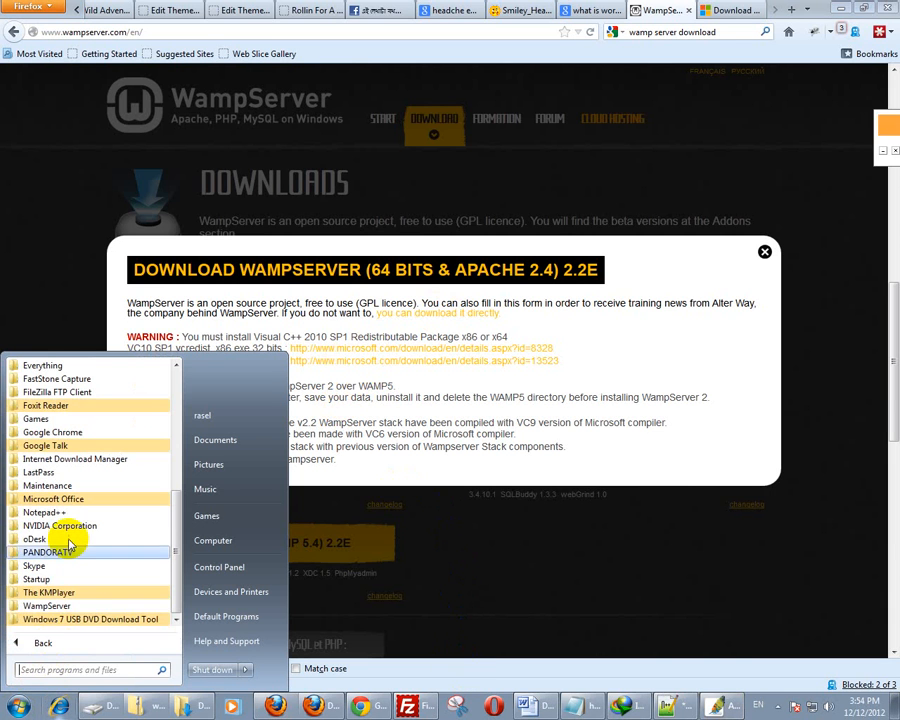
left_click(61, 606)
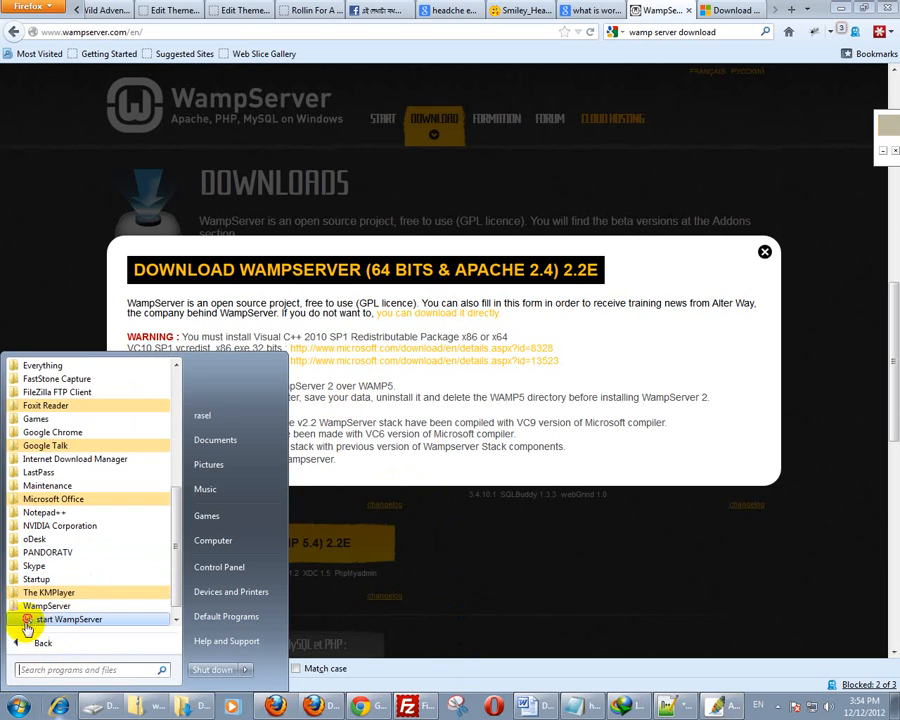
left_click(70, 619)
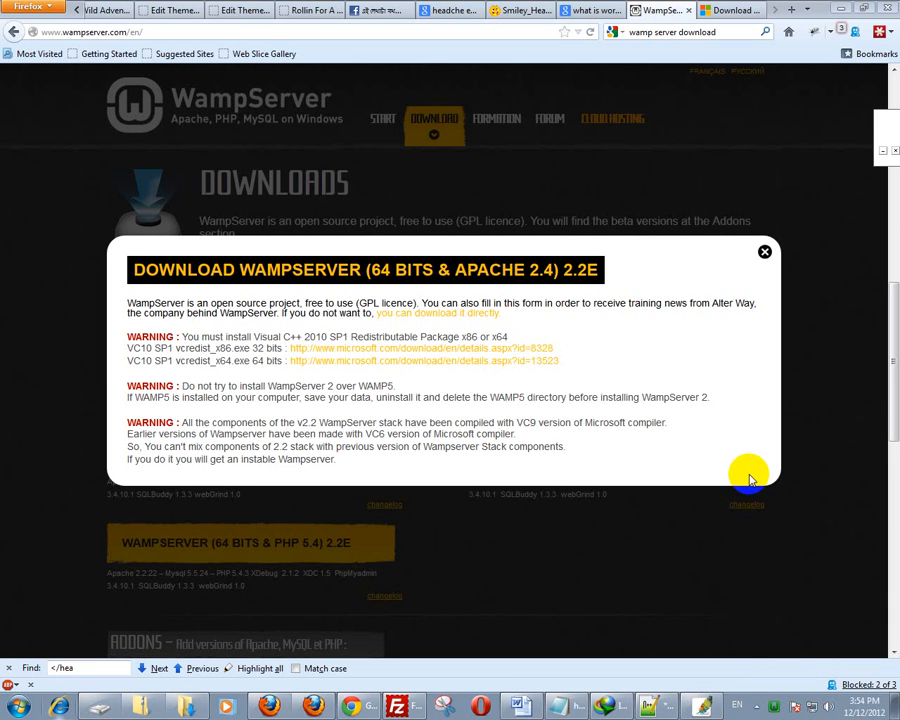
- Load localhost to show the WampServer homepage with Apache 2.4.2 and PHP 5.4.3, then open a blank tab
left_click(738, 11)
left_click(393, 29)
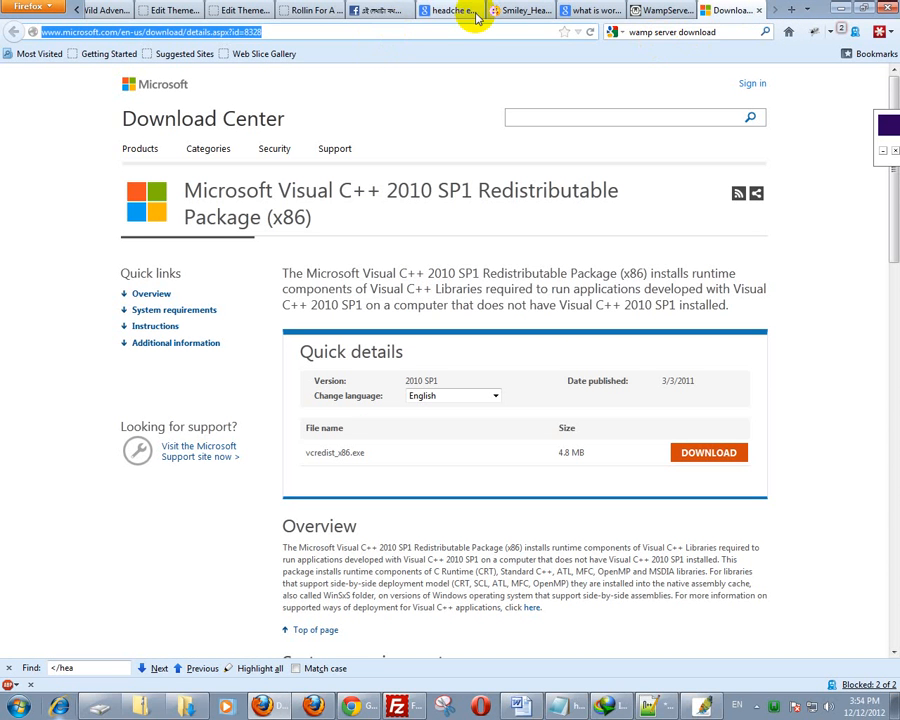
type("lo")
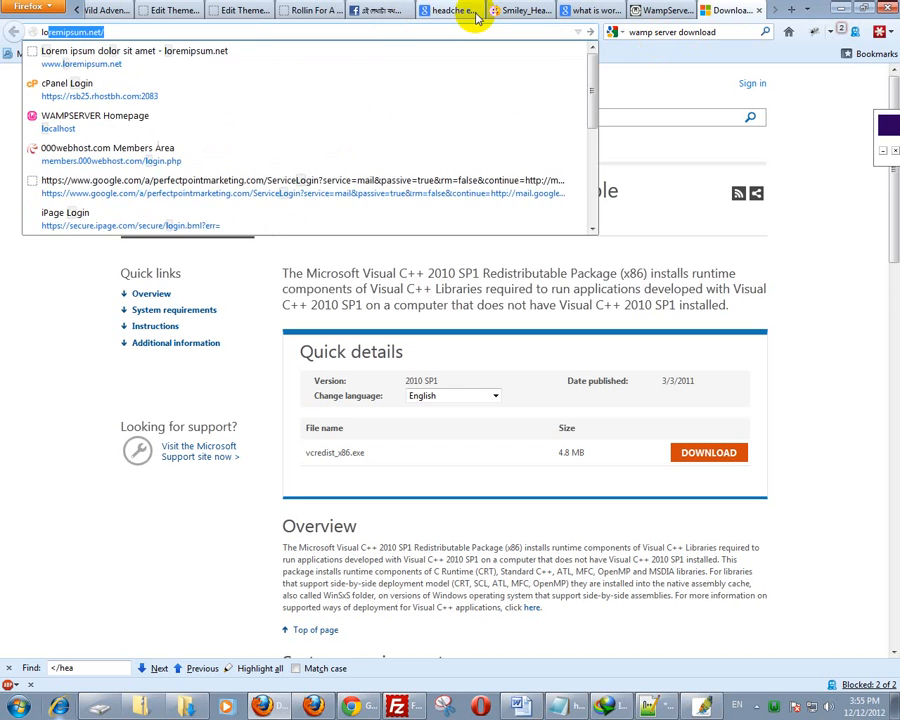
type("ca")
key("Return")
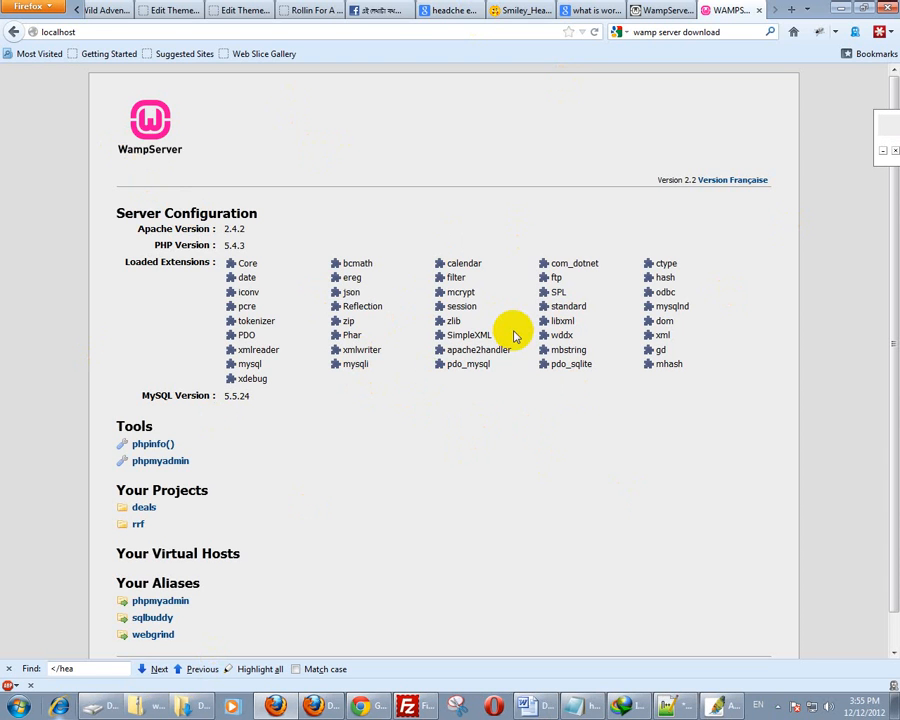
key("ctrl+t")
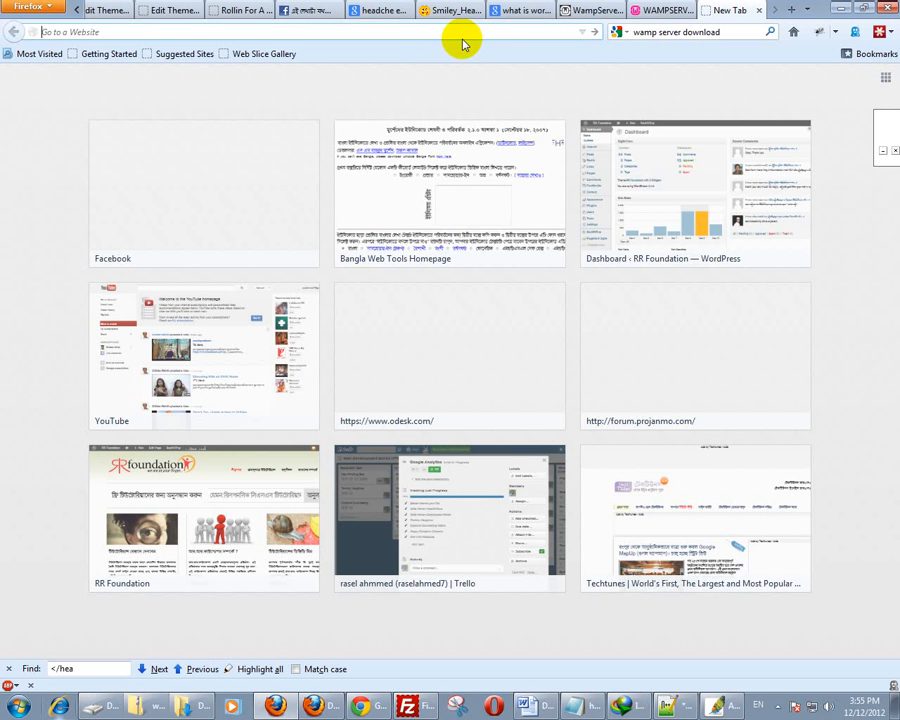
- Go to wordpress.org and download wordpress-3.5.zip, confirming the repeat download
type("wor")
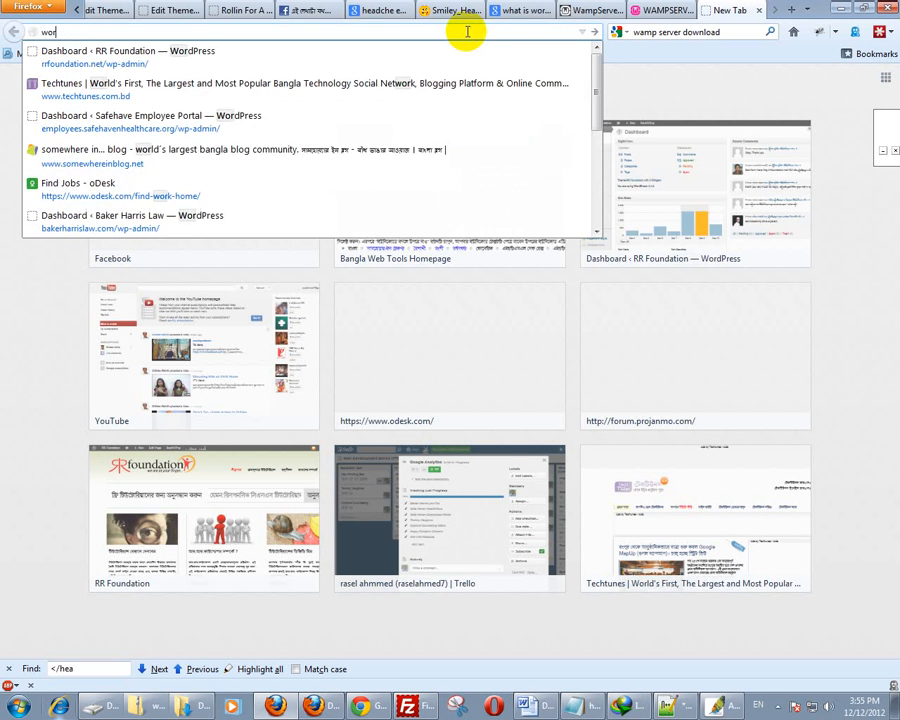
type("dpress.or")
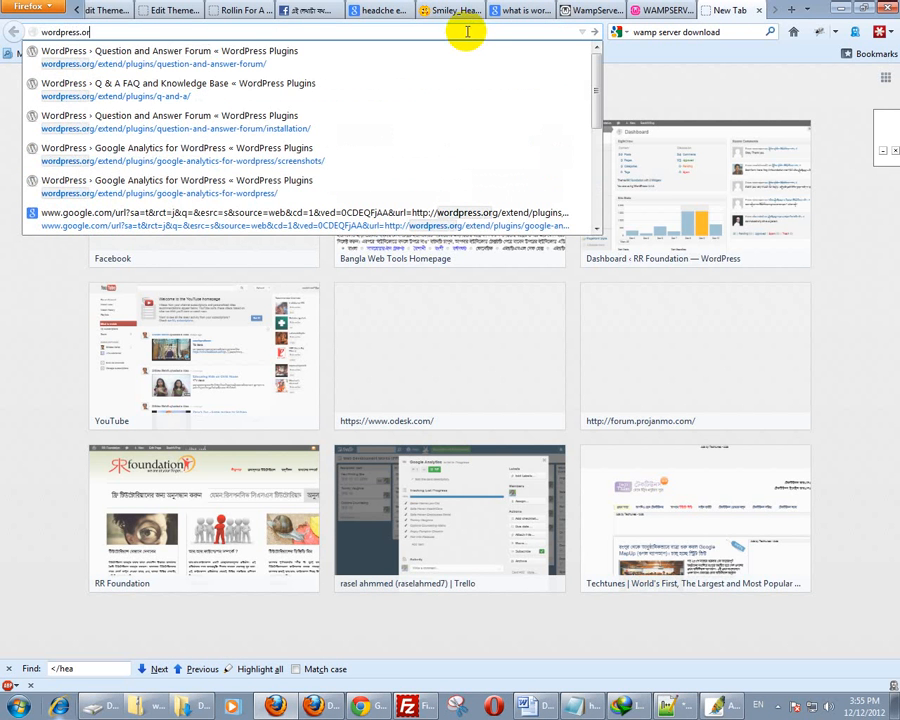
type("g")
key("Return")
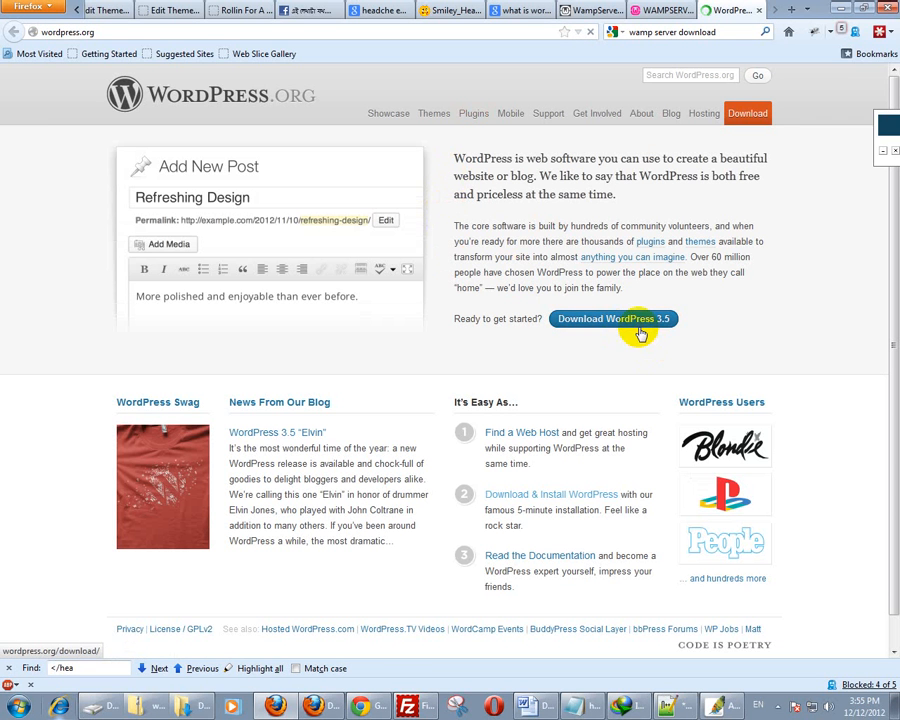
left_click(638, 330)
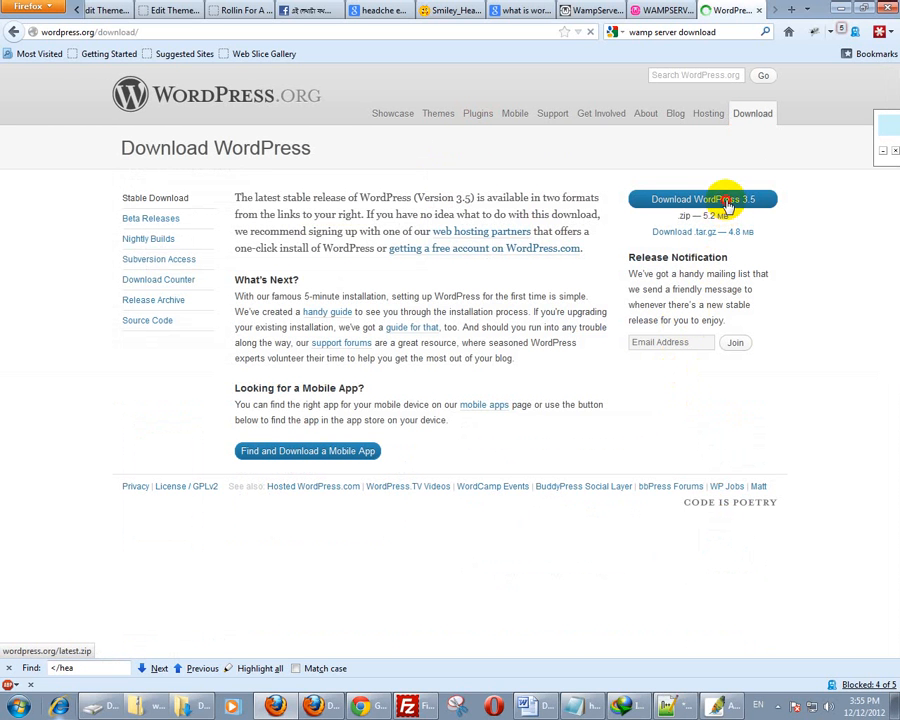
left_click(728, 205)
left_click(409, 400)
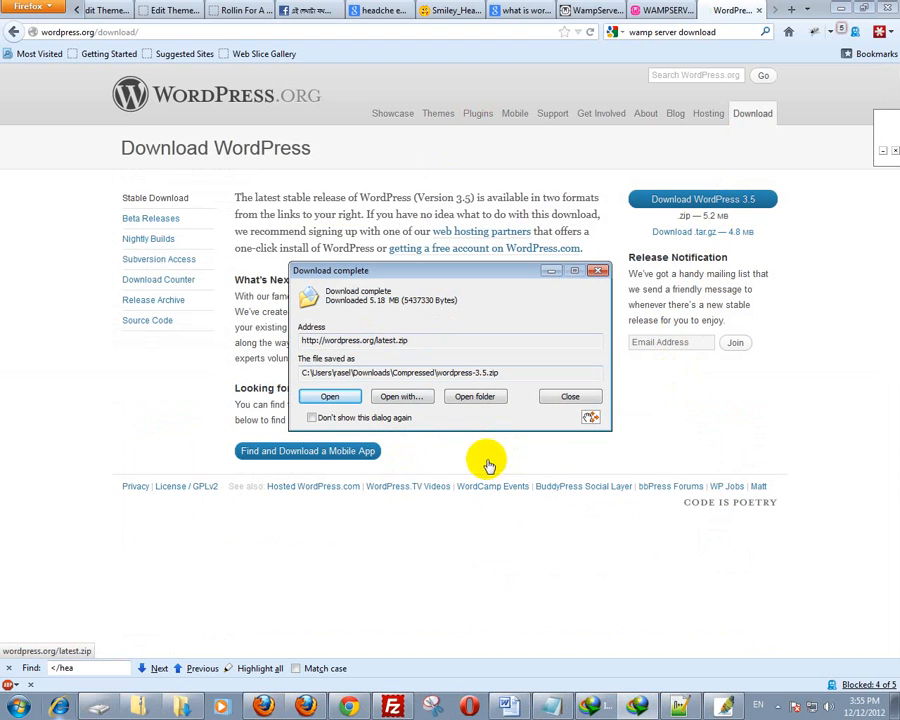
- Open and close the WampServer tray menu, then bring up the Windows Start menu
left_click(779, 706)
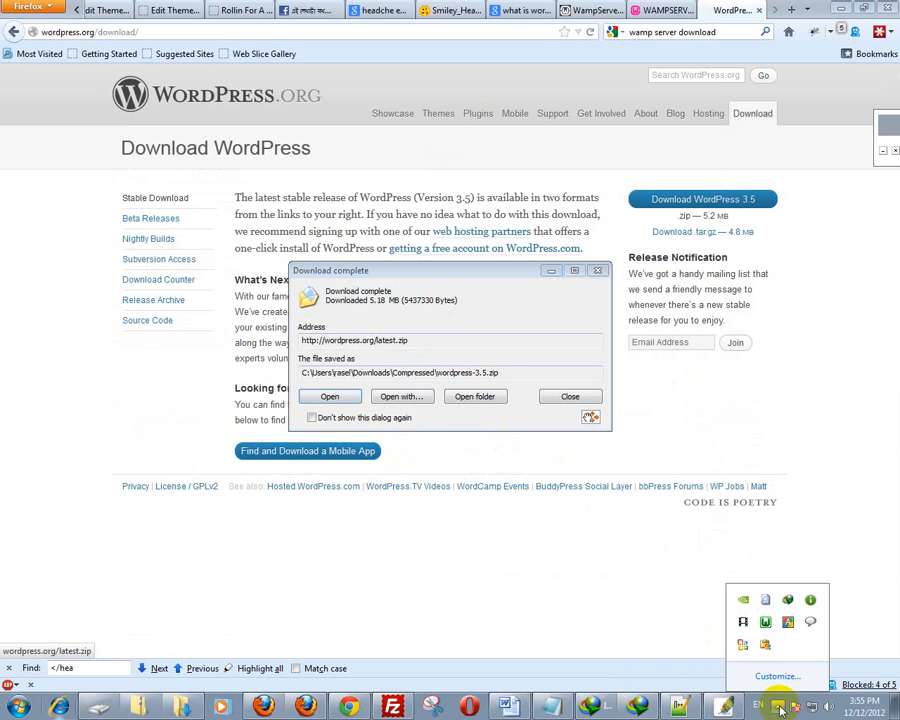
left_click(766, 628)
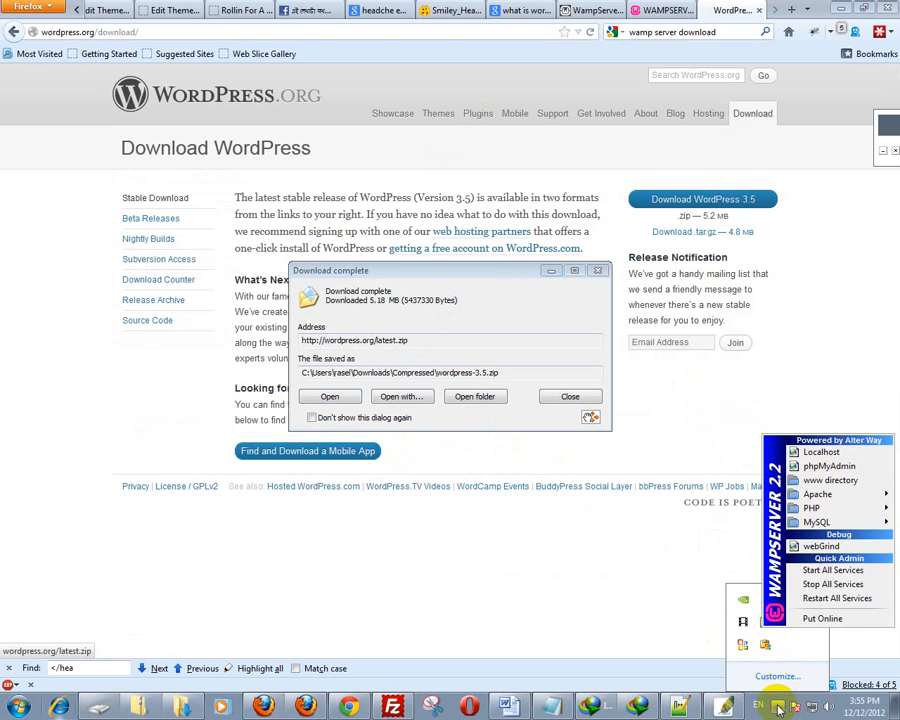
left_click(778, 706)
left_click(778, 706)
left_click(766, 621)
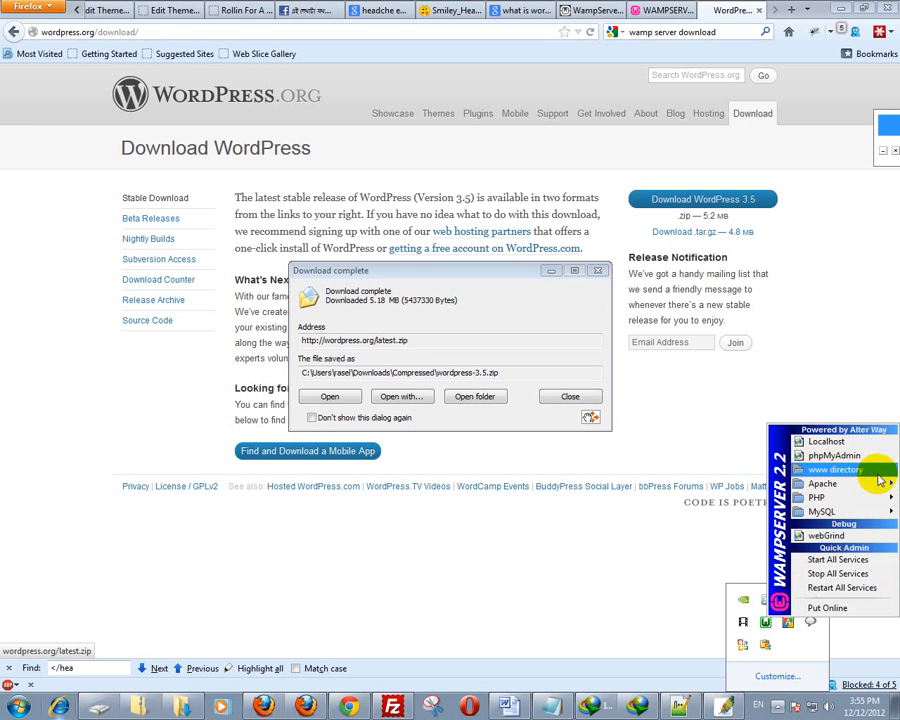
key("super")
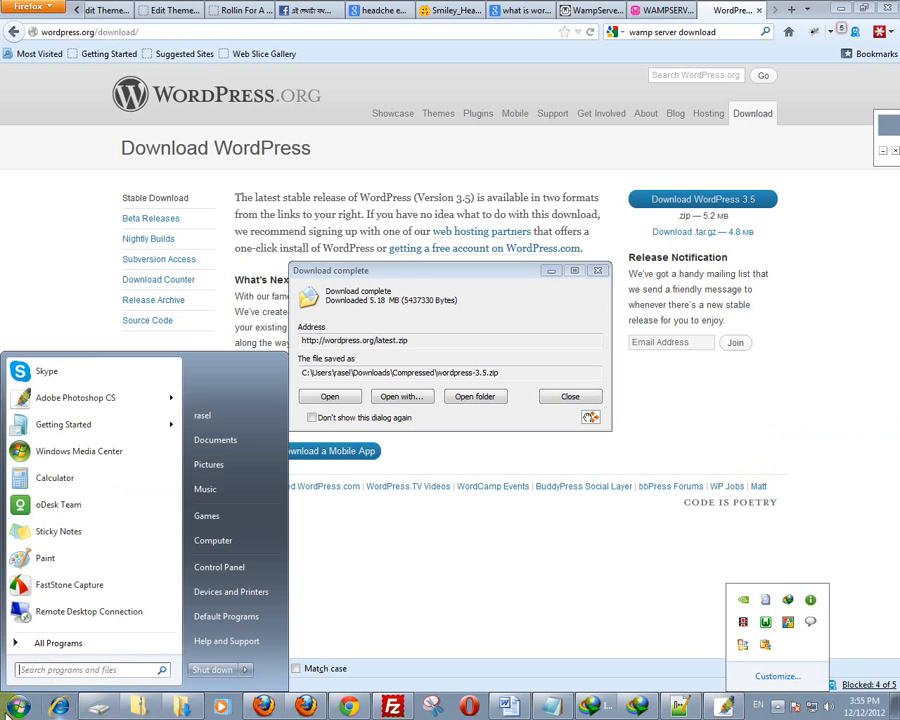
- Browse to C:\wamp\www in Windows Explorer
left_click(204, 541)
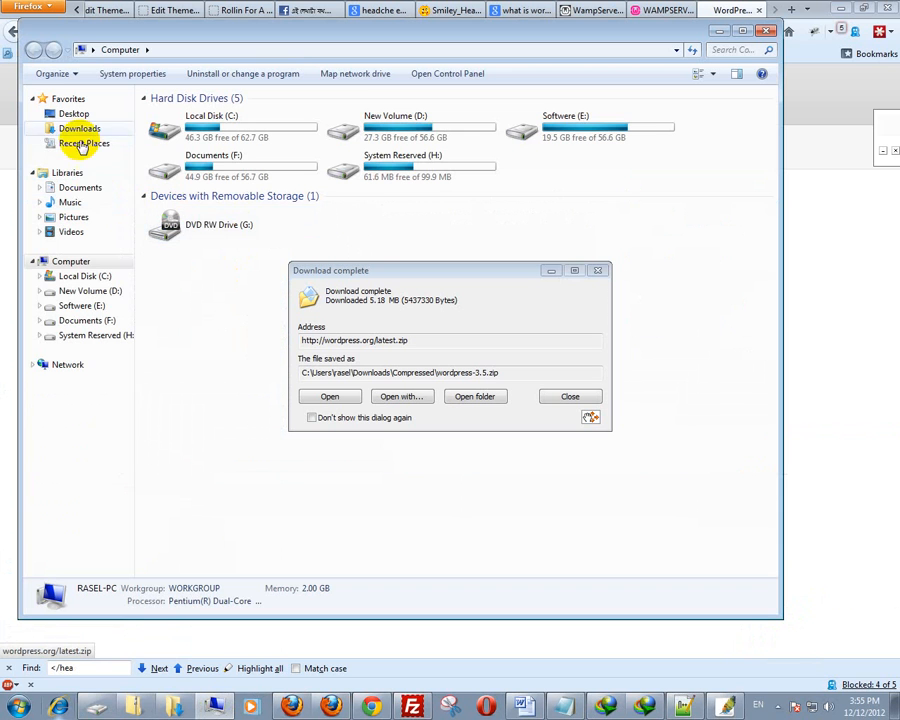
left_click(62, 276)
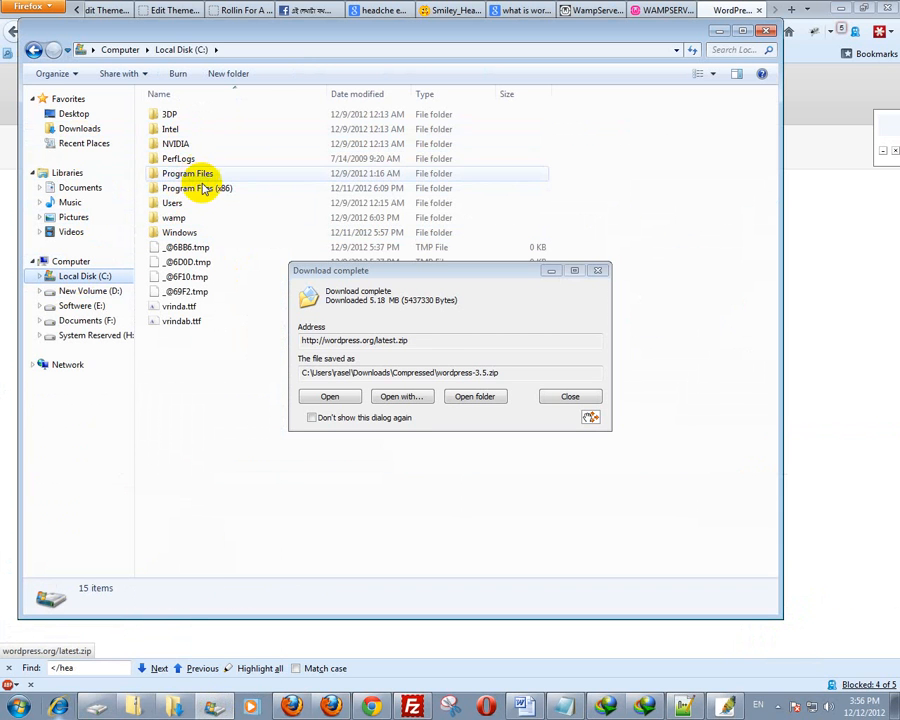
double_click(172, 220)
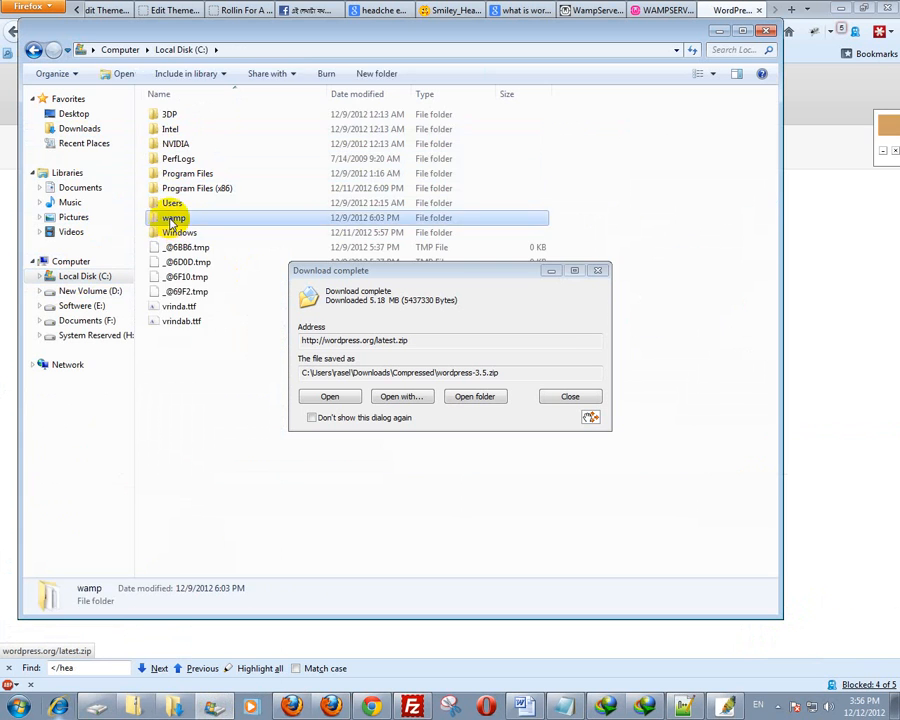
double_click(172, 233)
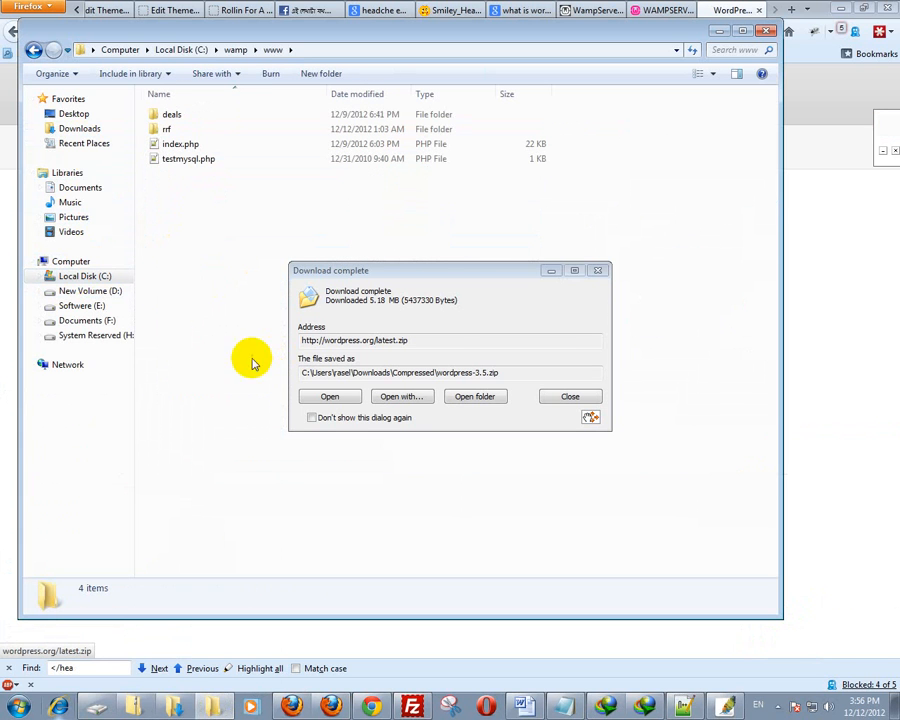
left_click_drag(359, 280, 748, 303)
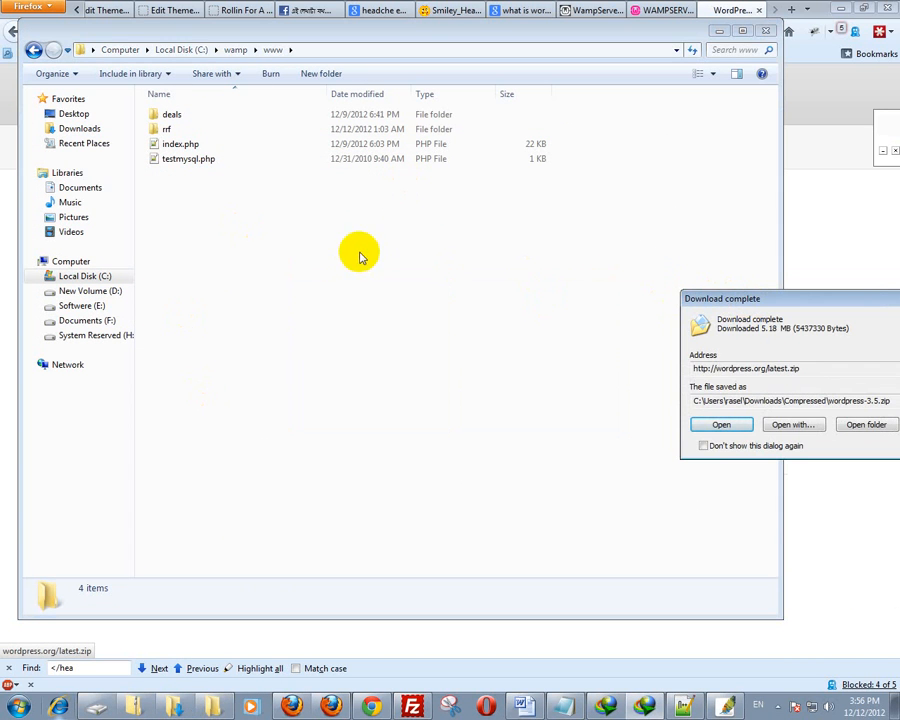
- Create a new folder named wp in www and open the downloaded wordpress-3.5.zip
right_click(188, 262)
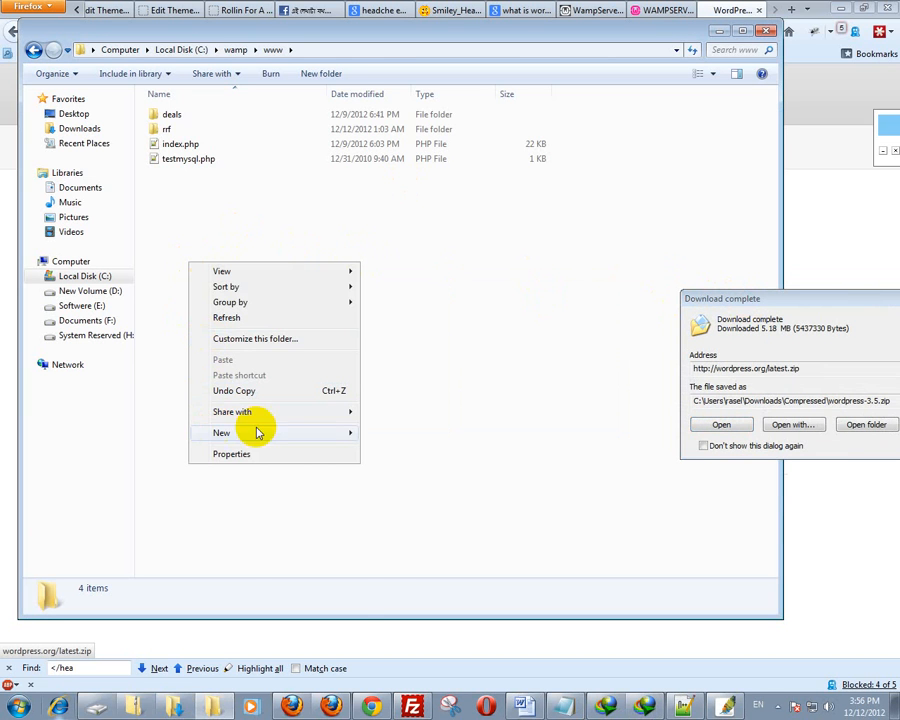
mouse_move(330, 432)
left_click(378, 430)
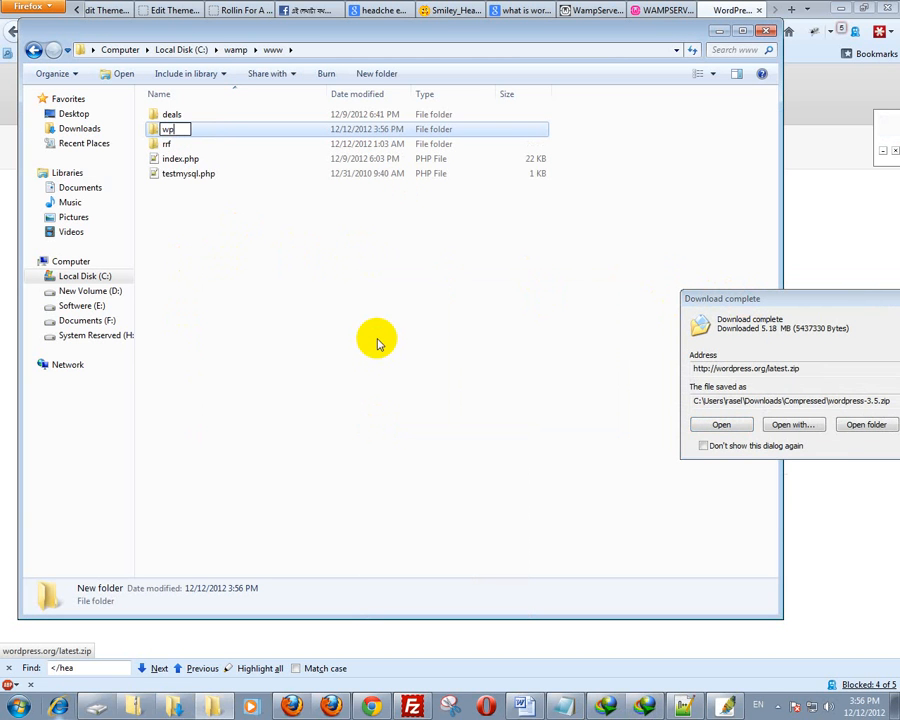
key("Return")
key("Return")
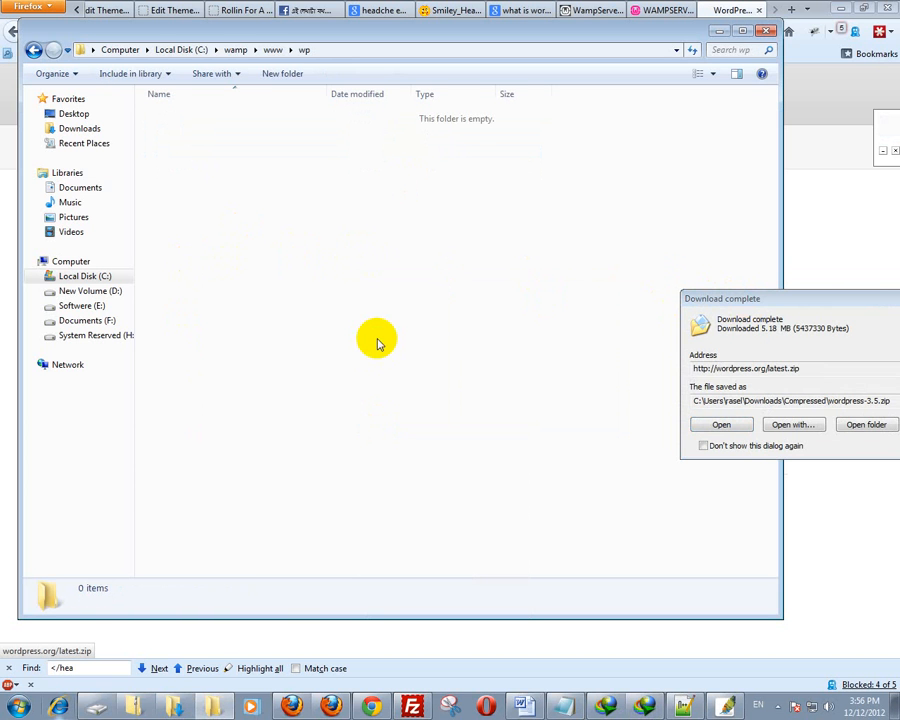
left_click(720, 425)
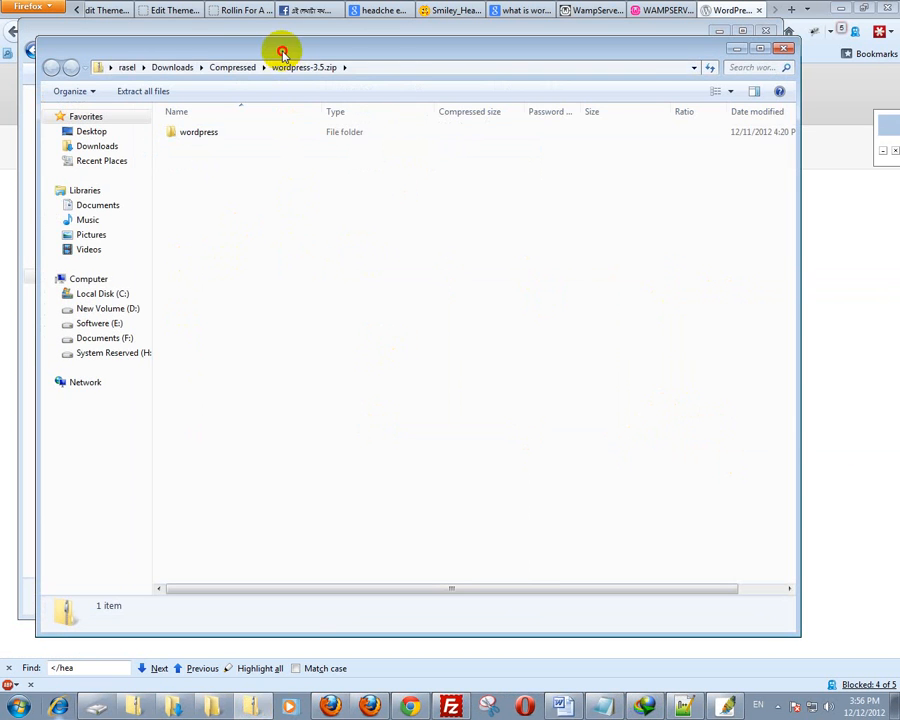
- Copy the 19 items from the zip's wordpress folder into the empty wp folder
left_click_drag(282, 50, 727, 121)
left_click(643, 212)
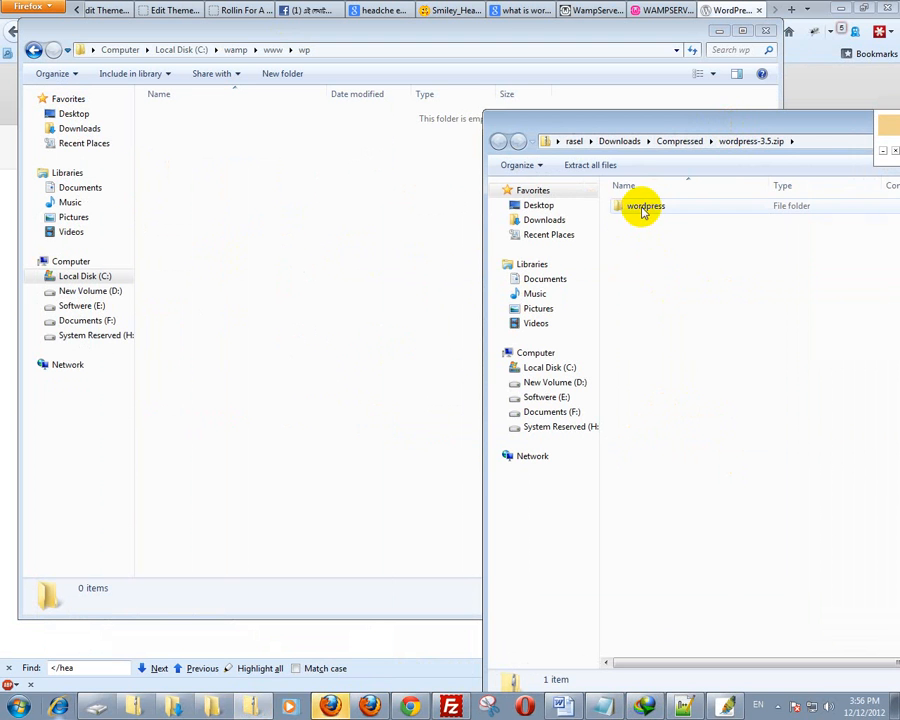
double_click(643, 212)
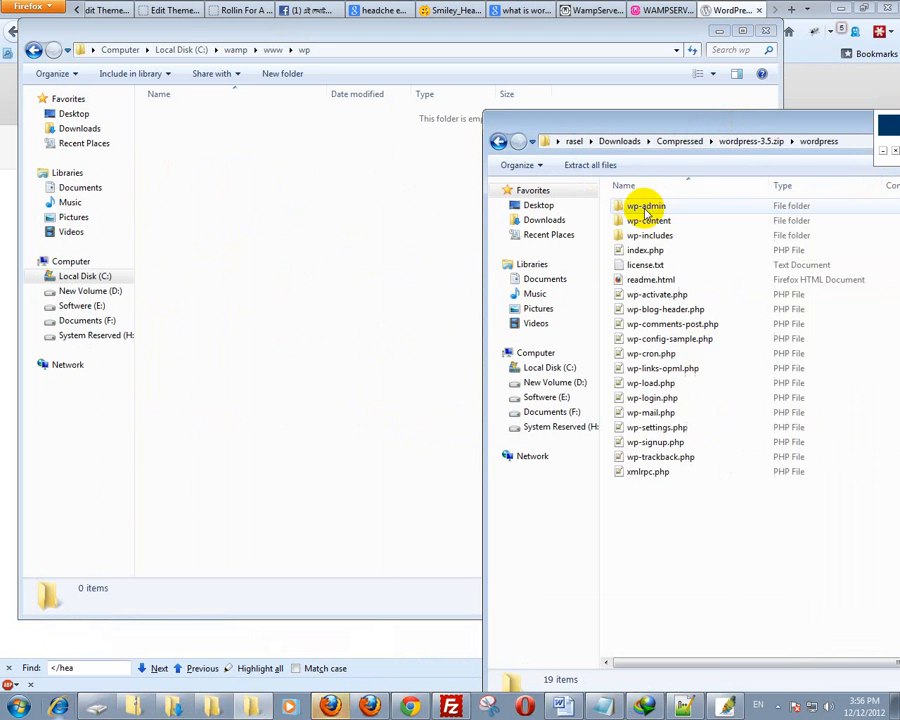
left_click_drag(695, 560, 627, 201)
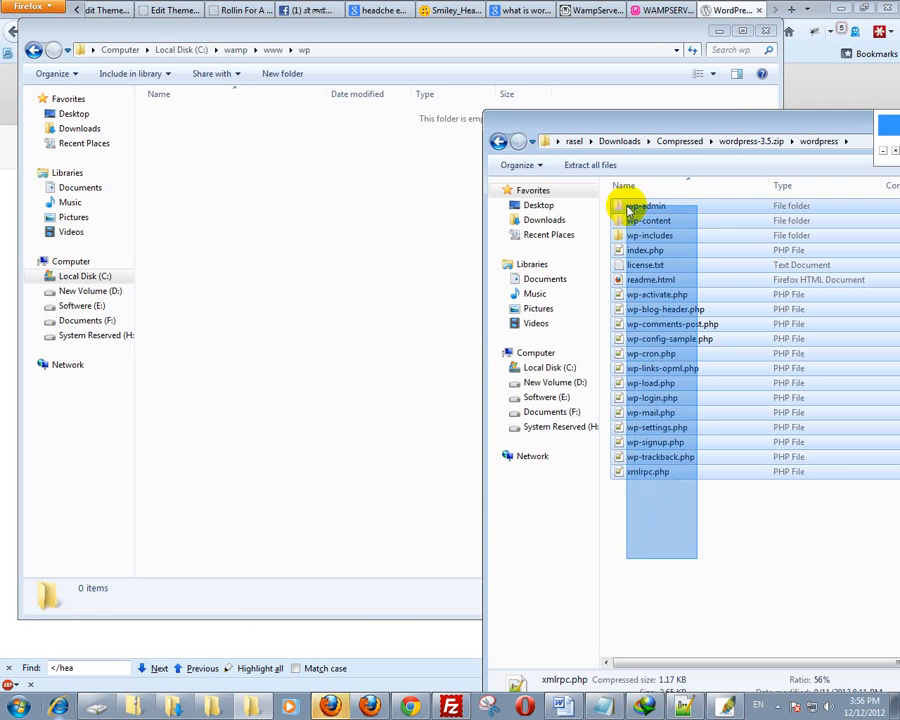
left_click(226, 428)
key("ctrl+v")
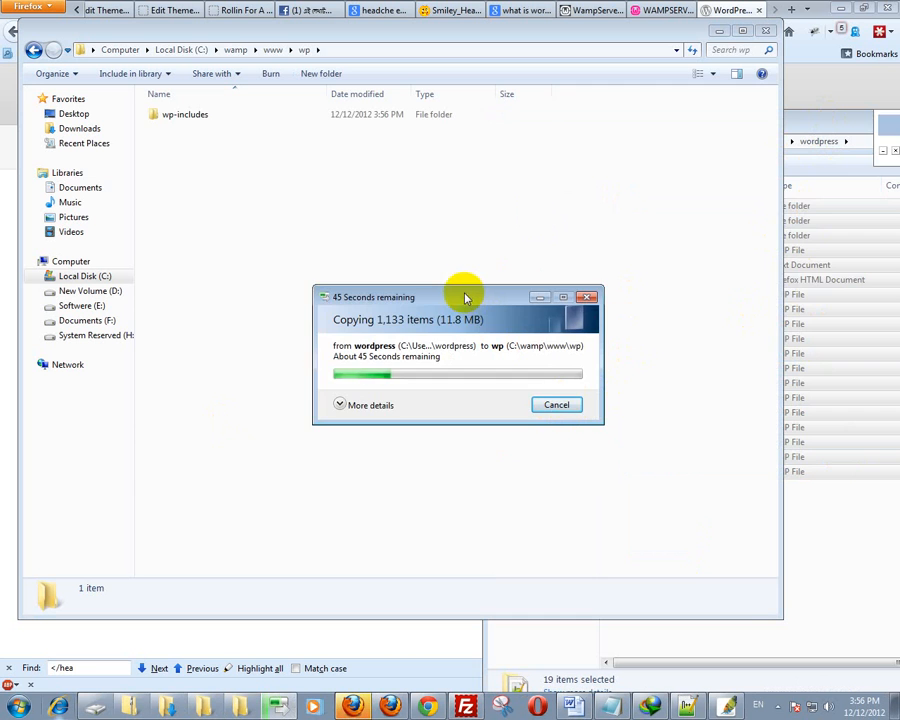
left_click_drag(462, 296, 635, 250)
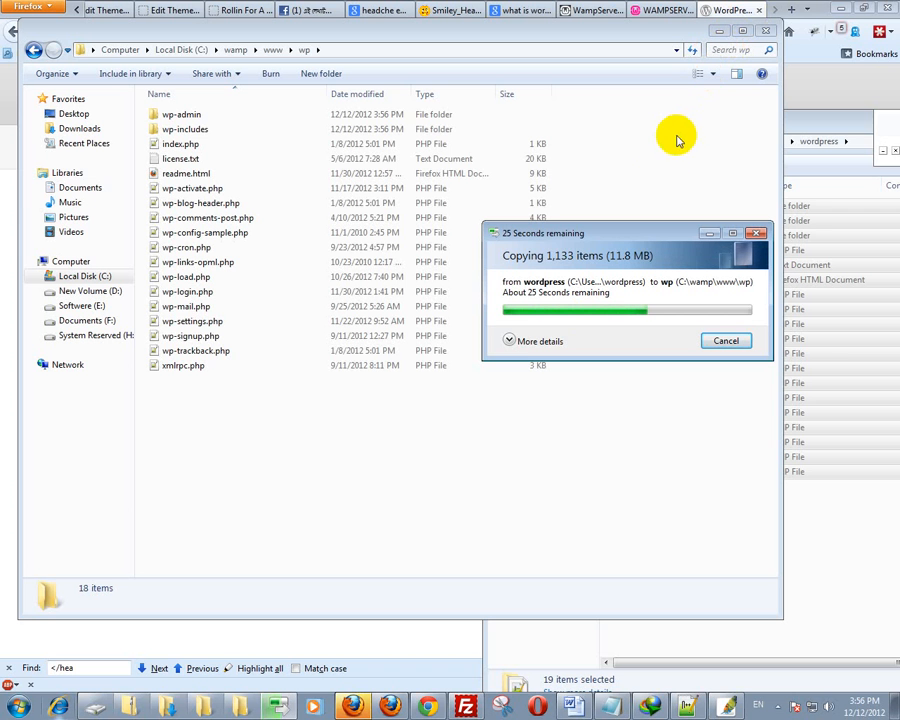
left_click(645, 10)
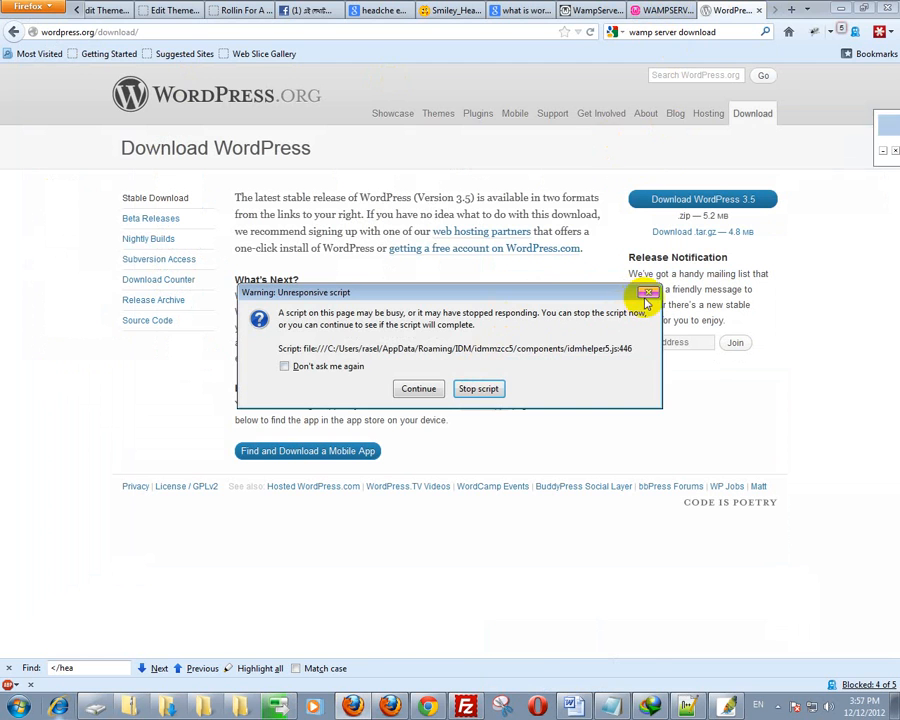
- Dismiss the unresponsive-script warning and open phpMyAdmin from the localhost WampServer page
left_click(647, 293)
left_click(670, 12)
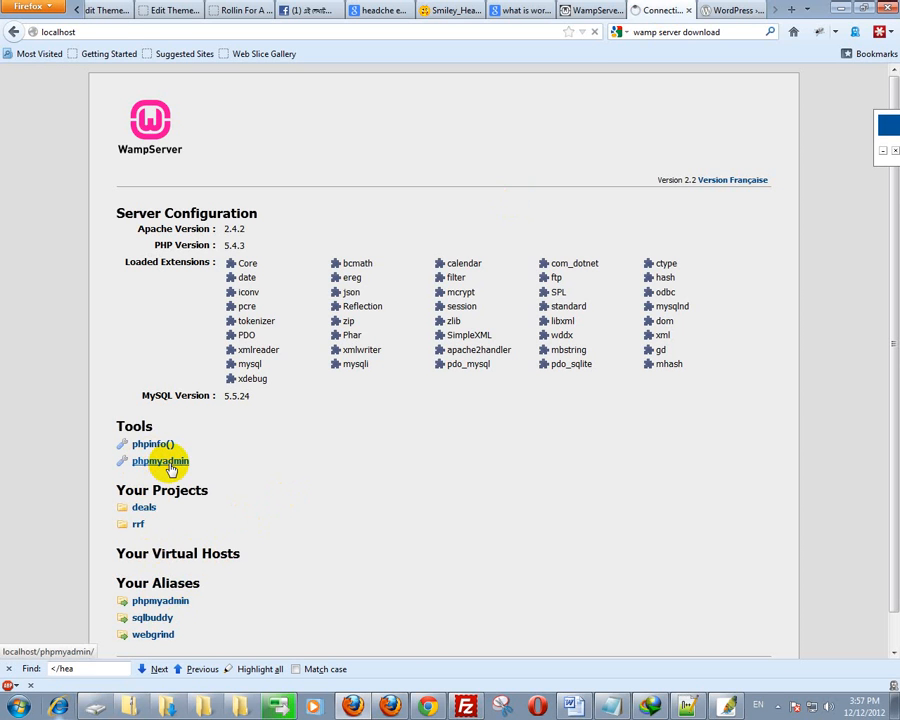
left_click(166, 464)
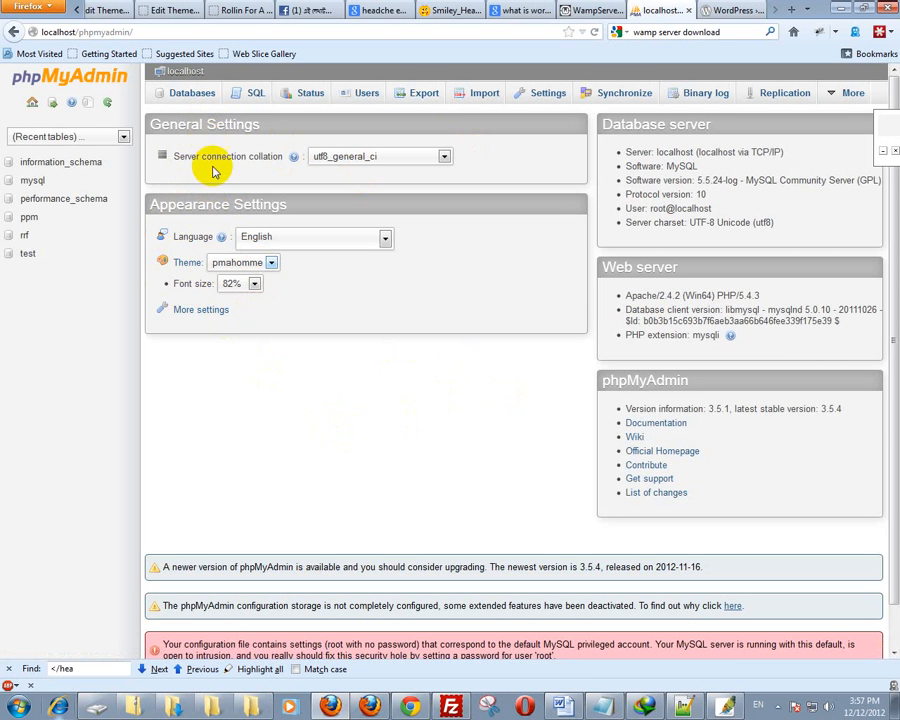
- Create a database named wp from phpMyAdmin's Databases list
left_click(186, 97)
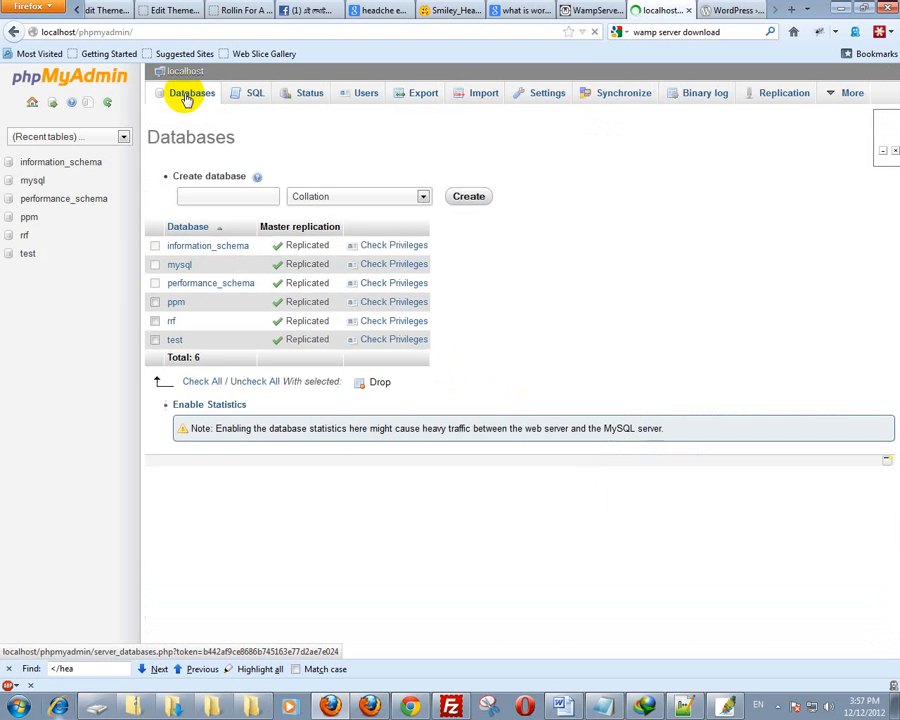
left_click(212, 194)
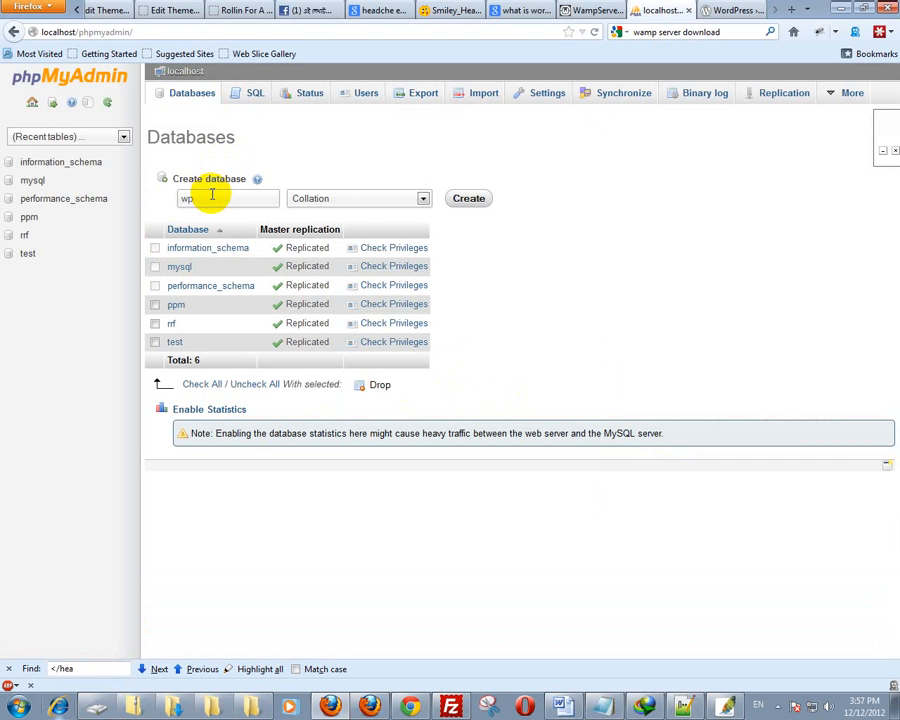
left_click(472, 198)
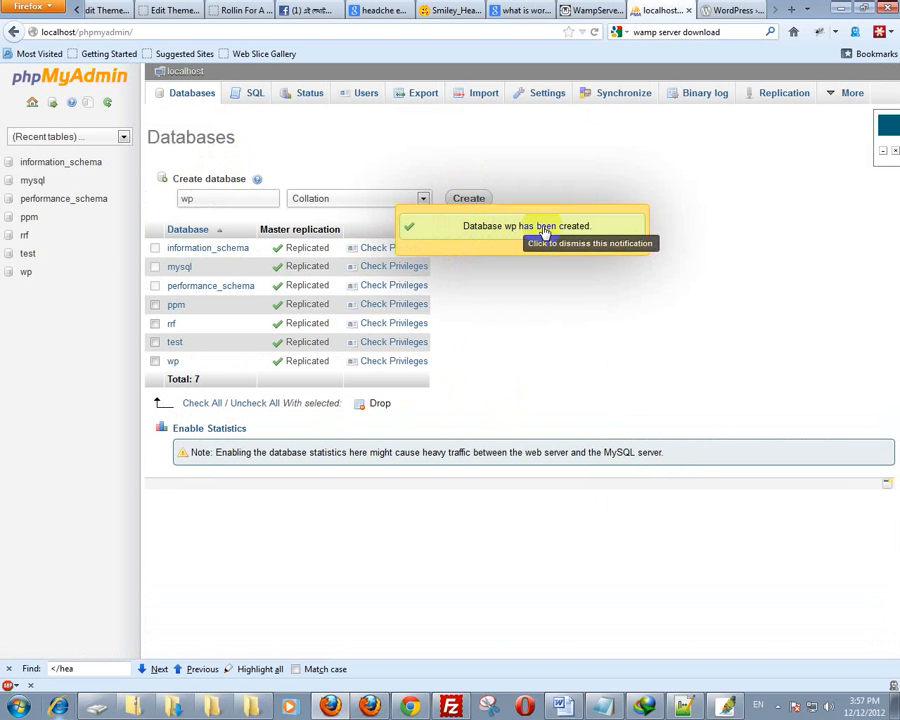
double_click(88, 31)
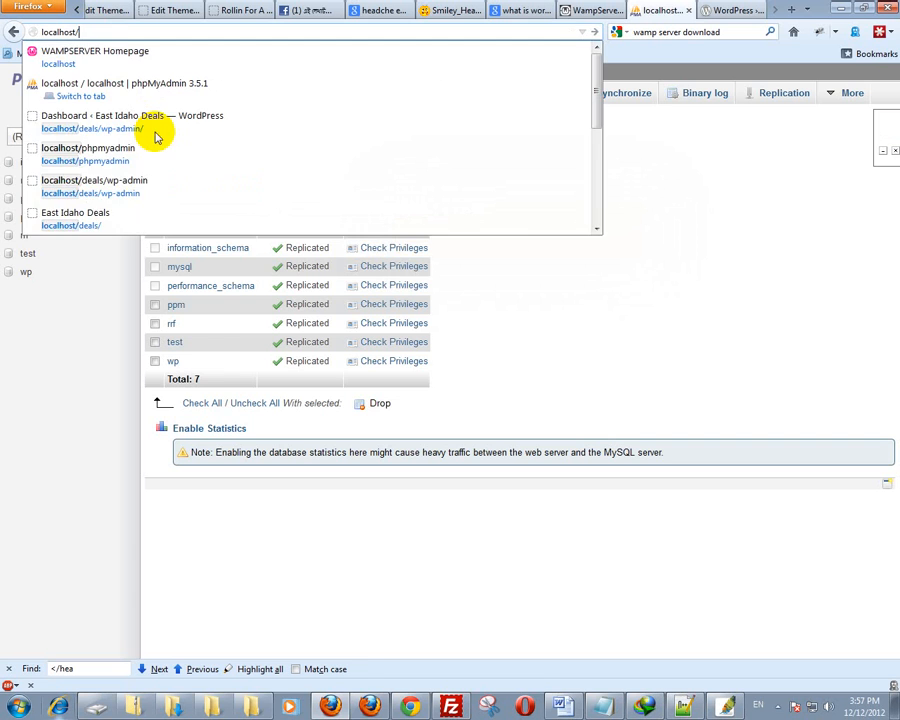
- Go to localhost and open the wp project, which reports wp-config.php is missing
key("Return")
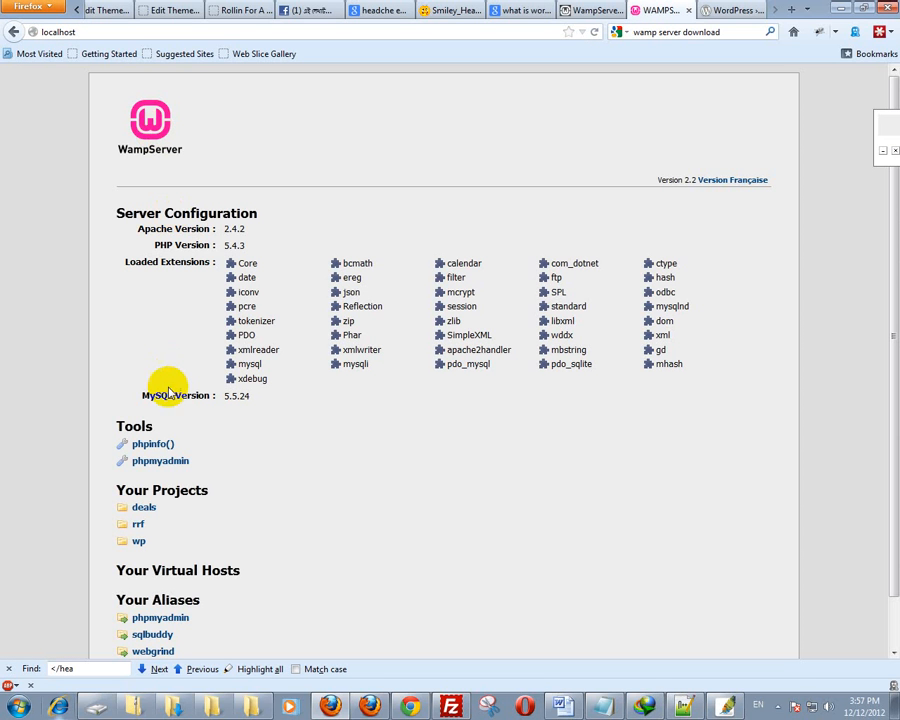
left_click_drag(127, 490, 247, 488)
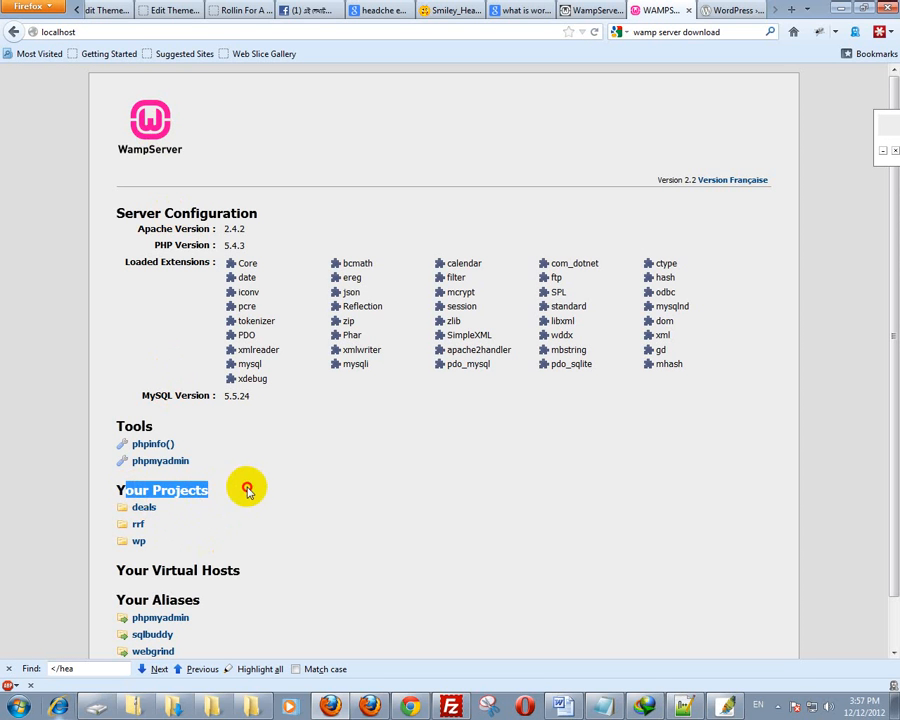
left_click(232, 496)
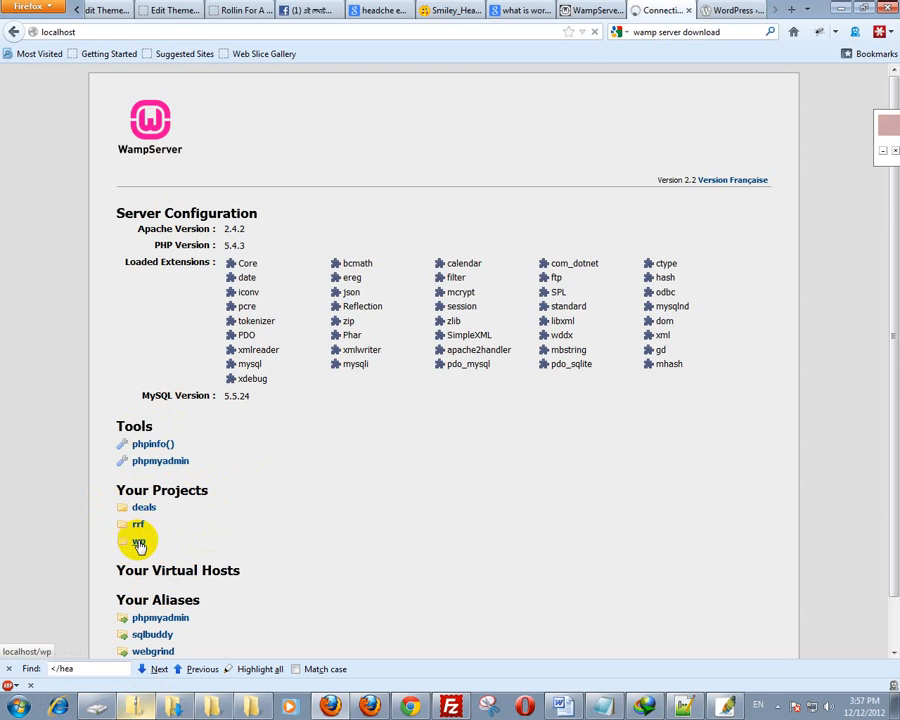
left_click(138, 544)
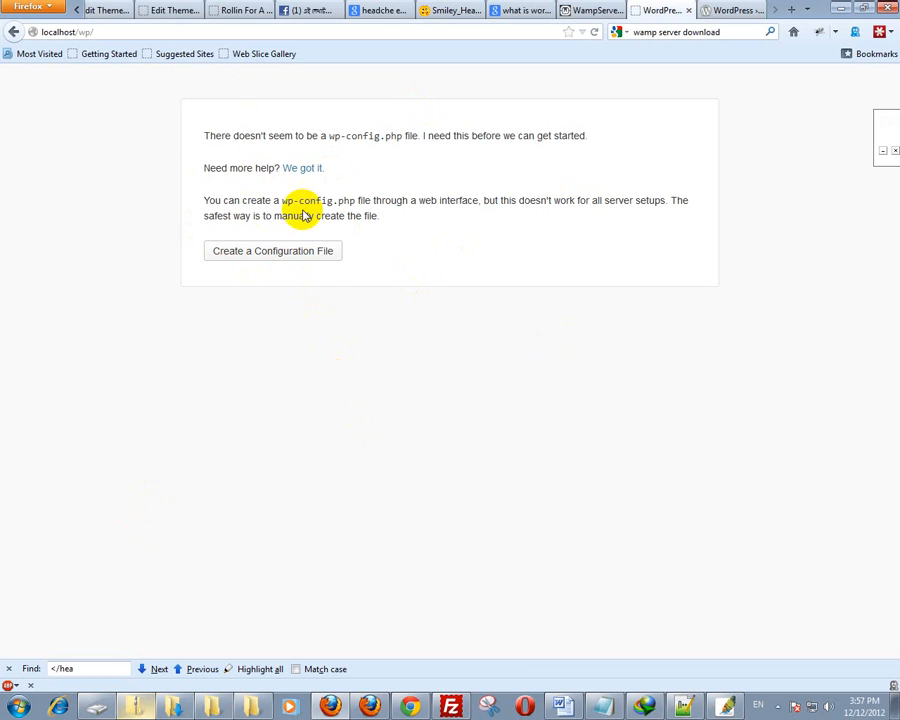
- Start creating wp-config.php and review the table prefix and database username notes
left_click(255, 258)
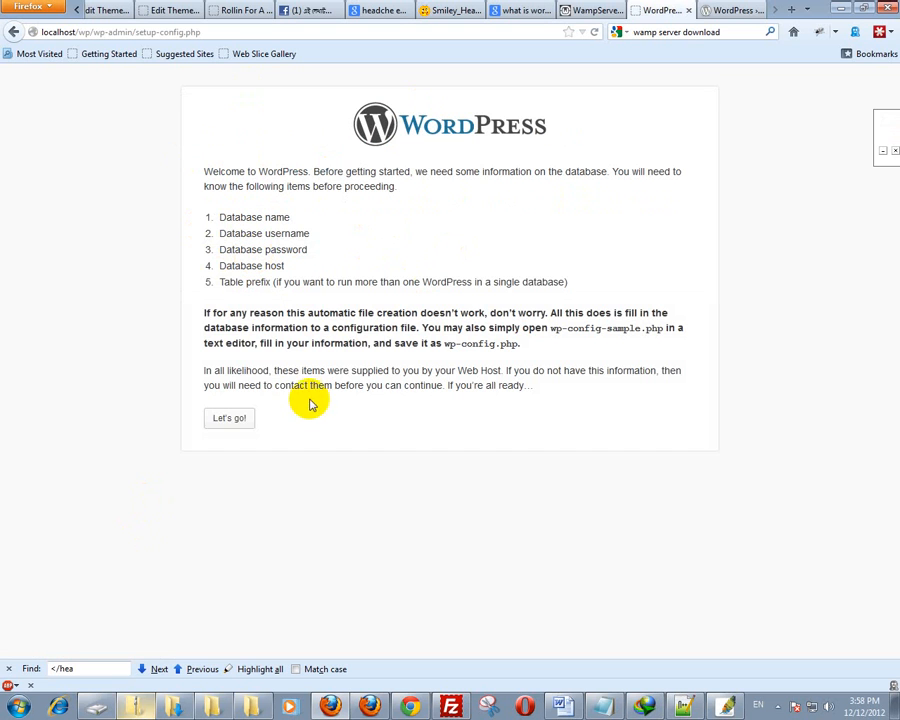
left_click(222, 418)
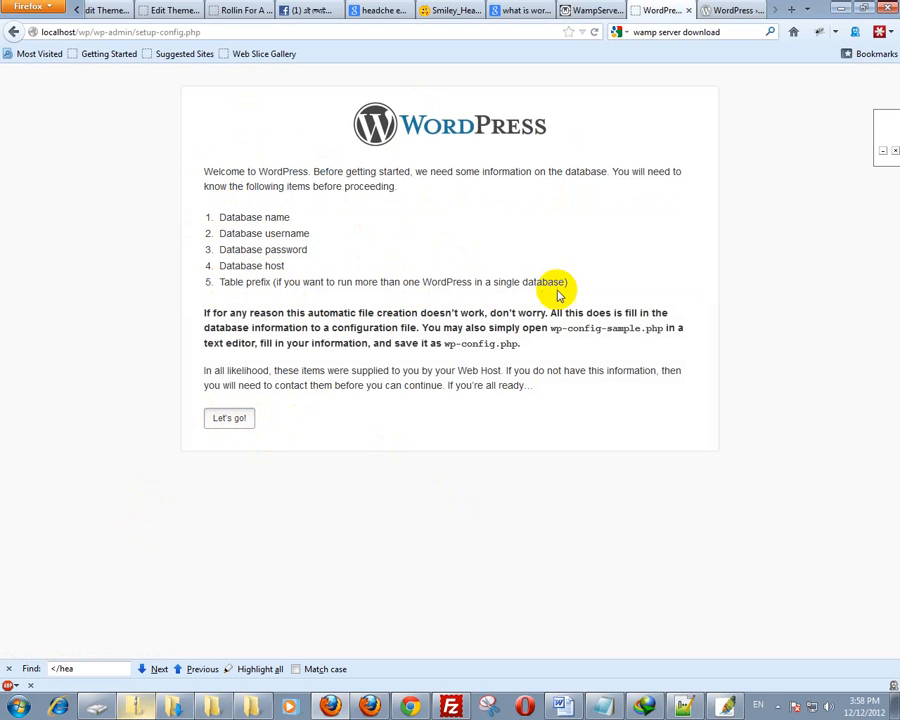
left_click_drag(568, 284, 341, 225)
left_click(341, 224)
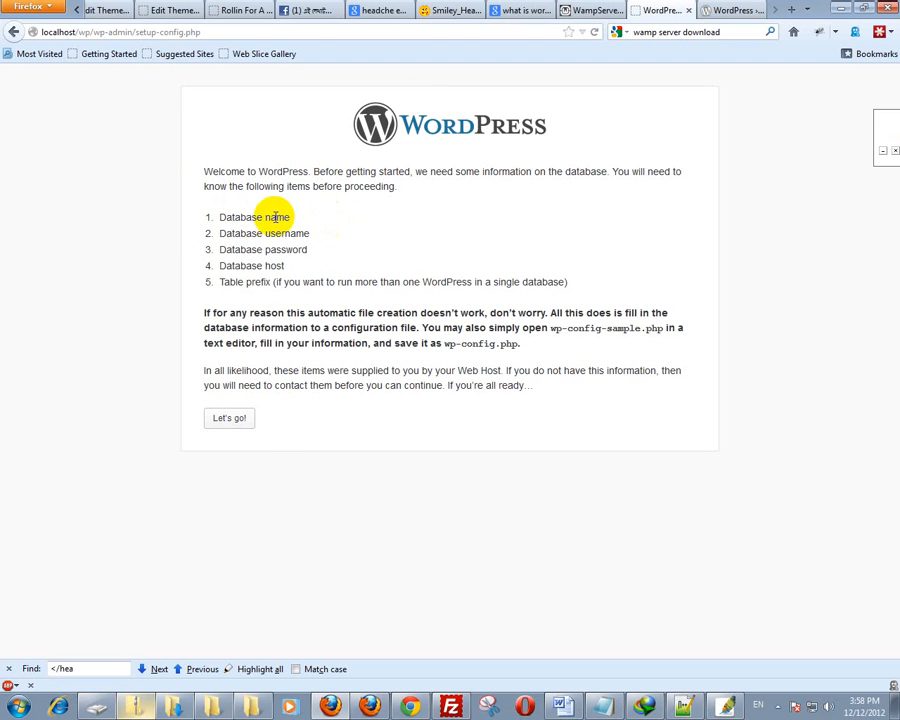
left_click_drag(234, 235, 322, 238)
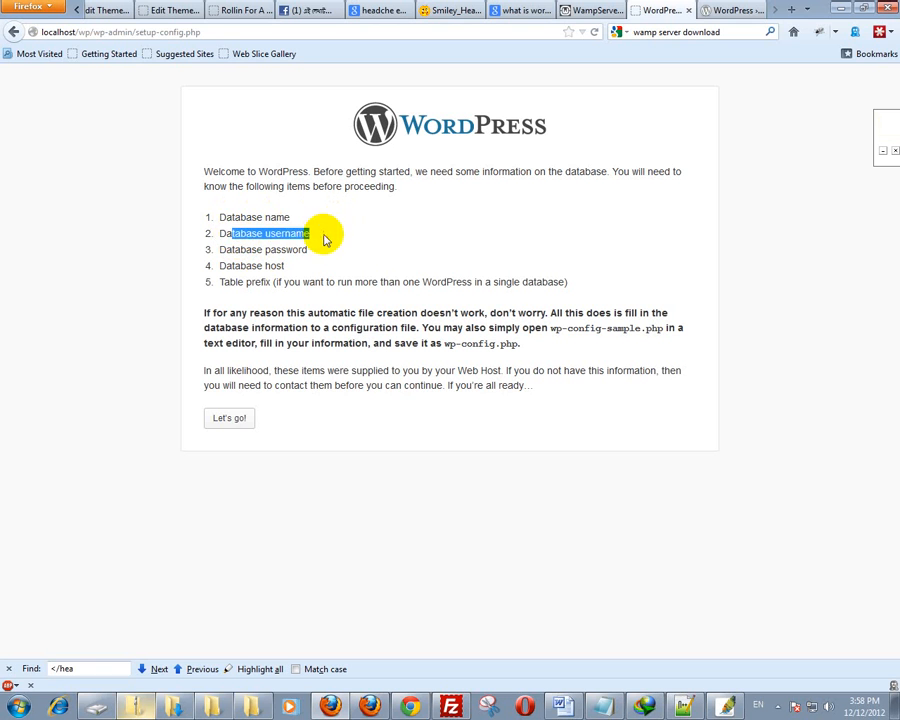
left_click_drag(220, 234, 315, 233)
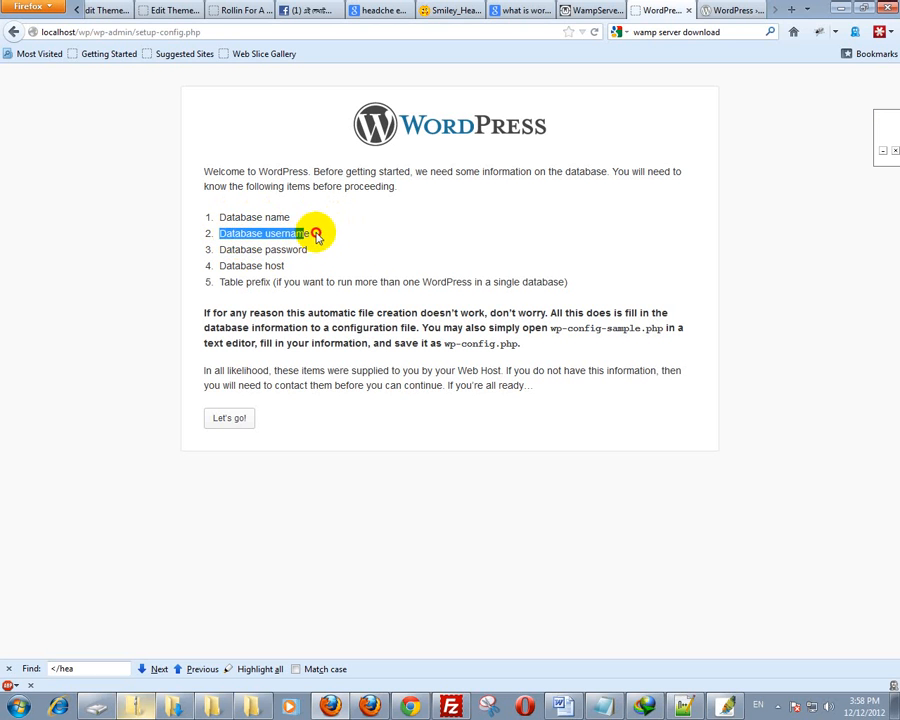
- Review the database password and host requirements, then bring up the connection form
left_click(305, 248)
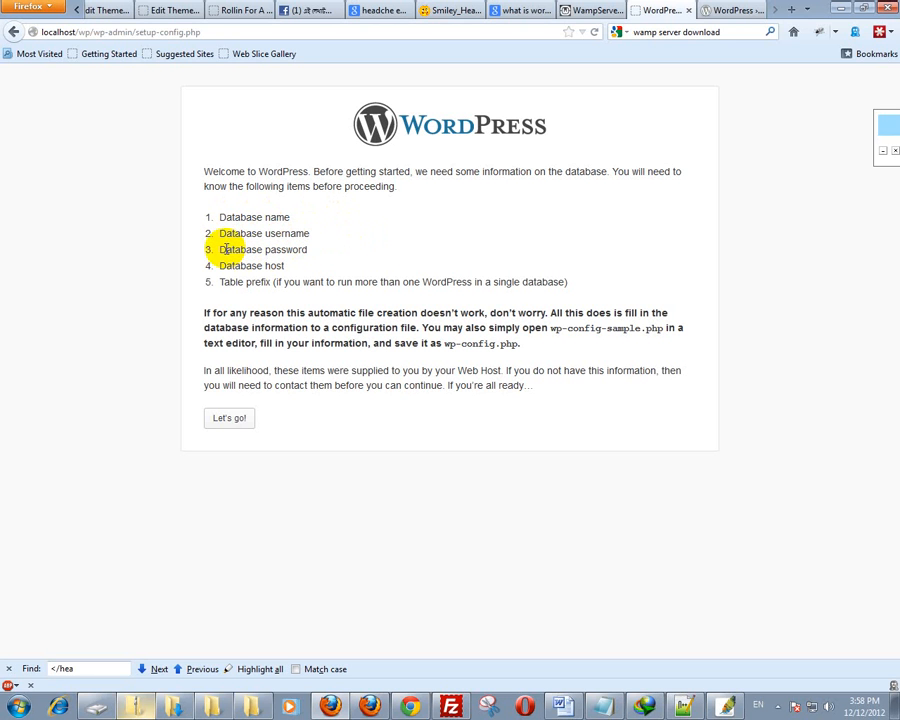
left_click_drag(221, 249, 320, 254)
left_click(320, 250)
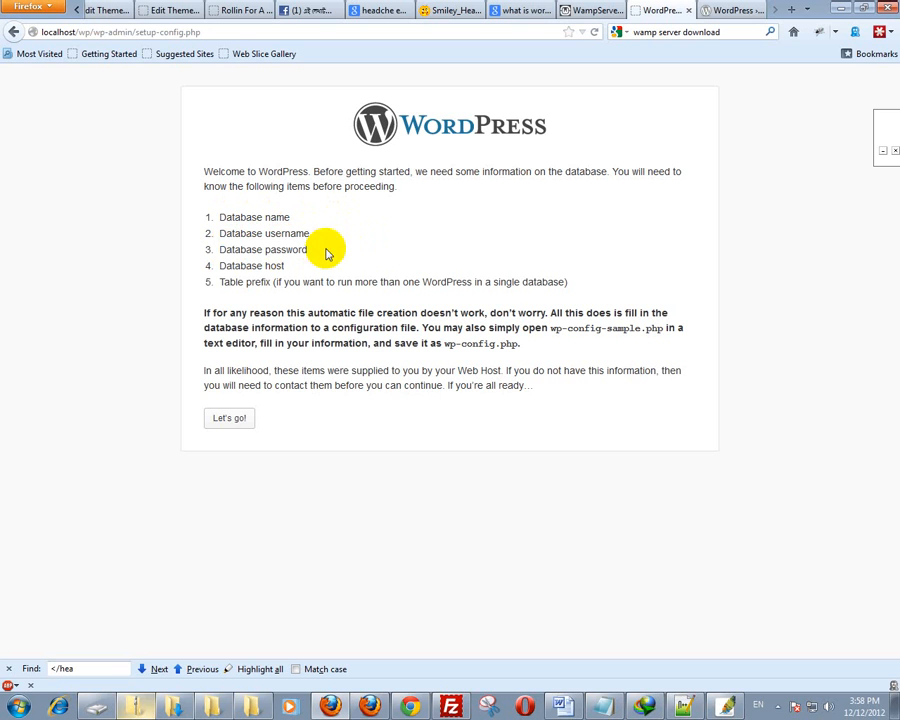
left_click_drag(222, 265, 294, 262)
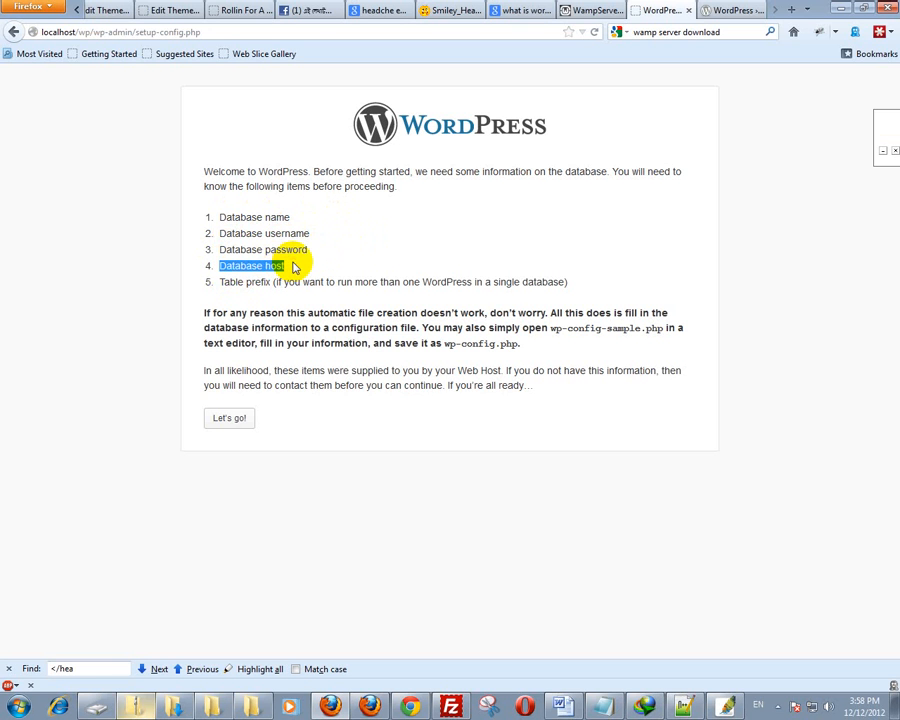
left_click(230, 418)
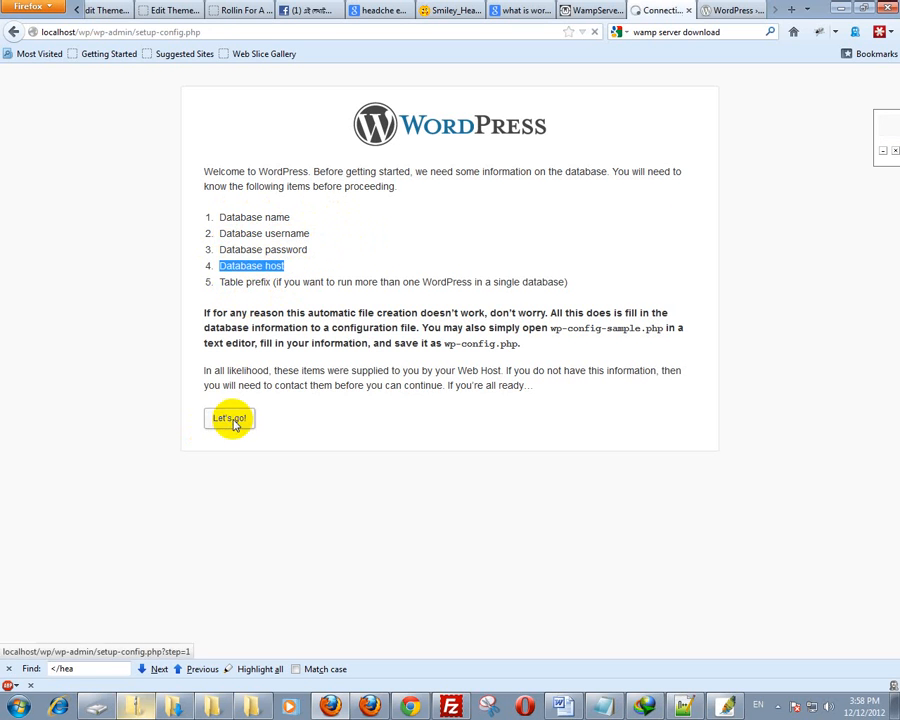
left_click_drag(374, 208, 265, 206)
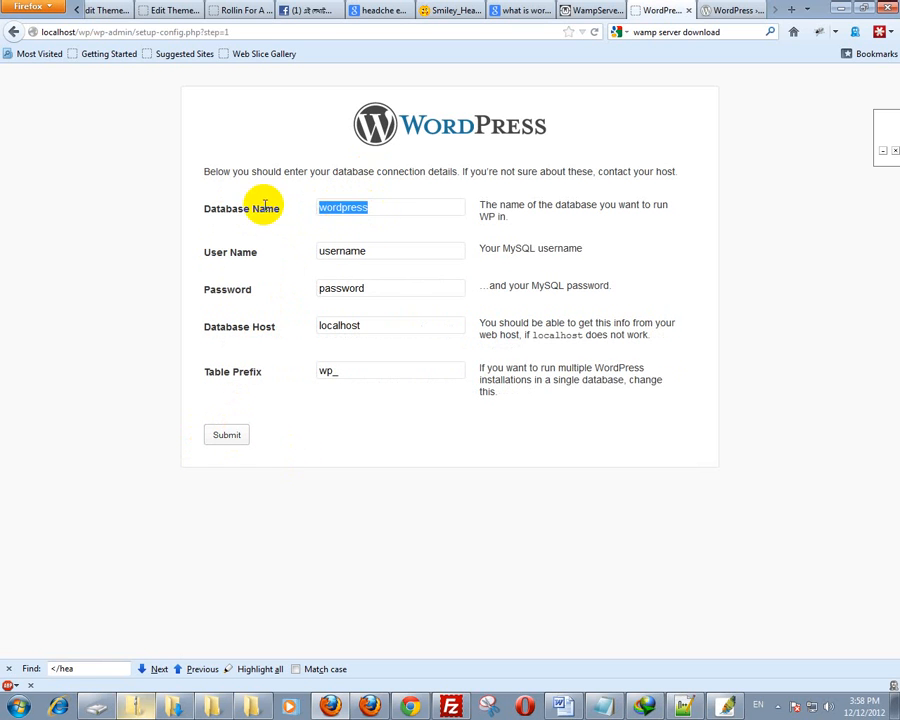
- Enter database name wp, user root, an empty password and prefix wp_, then submit
type("wp")
key("Tab")
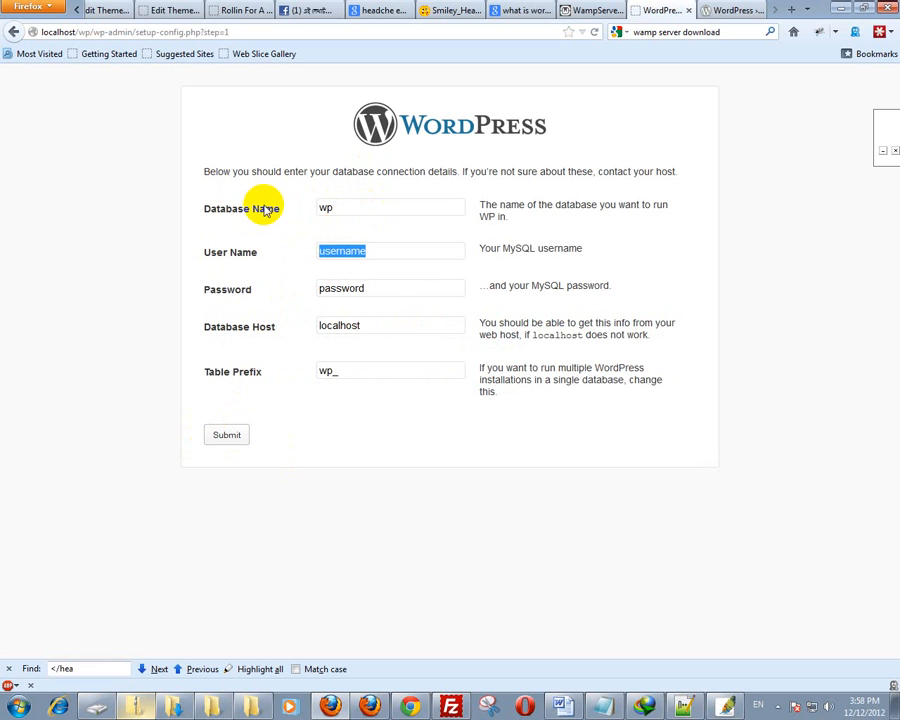
type("root")
key("Tab")
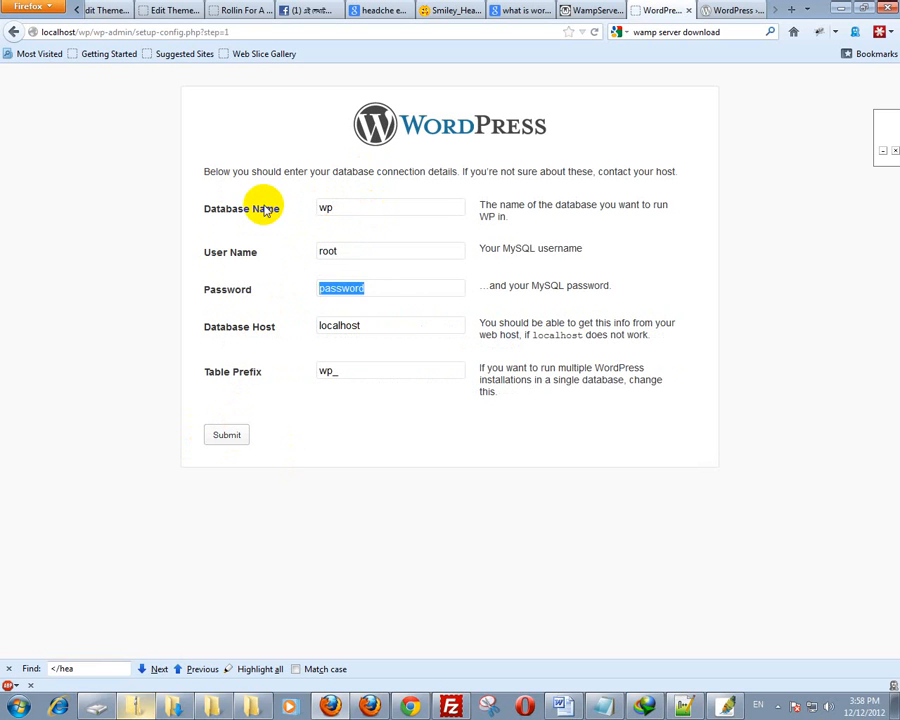
key("BackSpace")
key("Tab")
key("Tab")
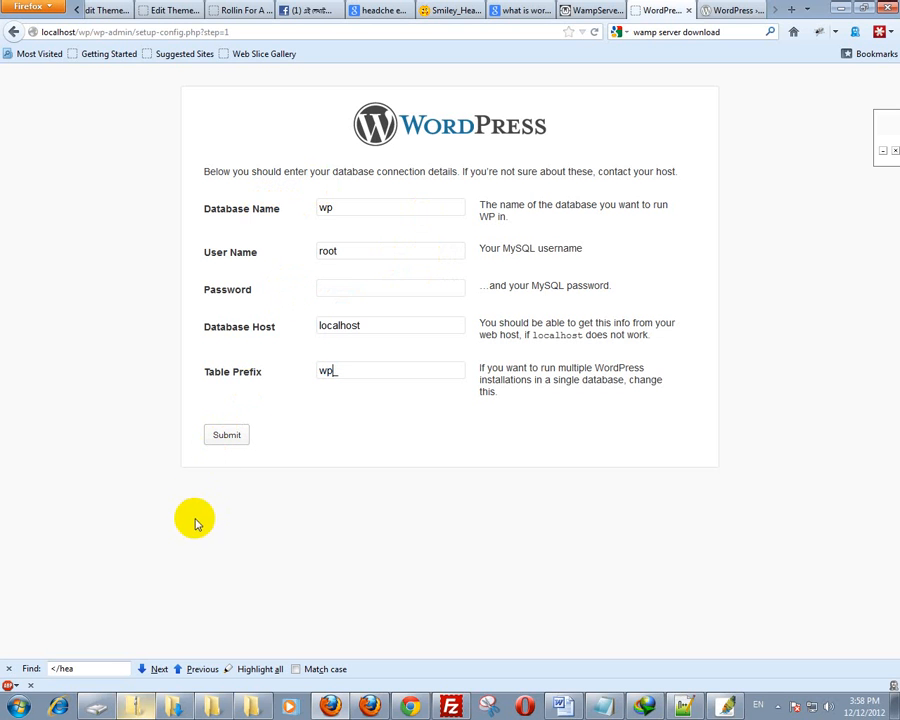
left_click(228, 439)
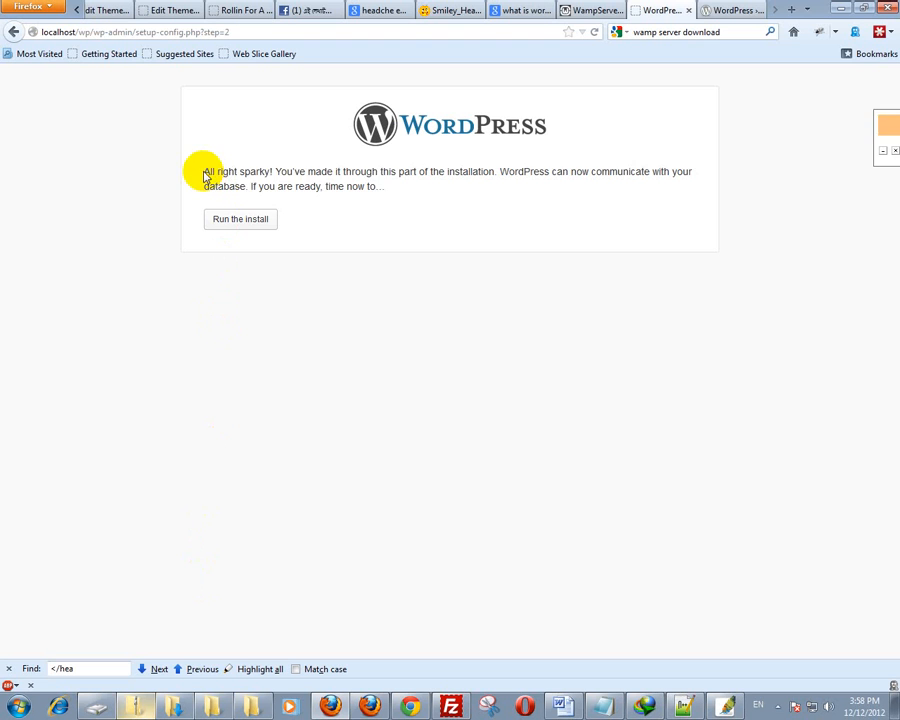
- Confirm WordPress can reach the database and run the installation
left_click_drag(207, 173, 454, 191)
left_click(538, 193)
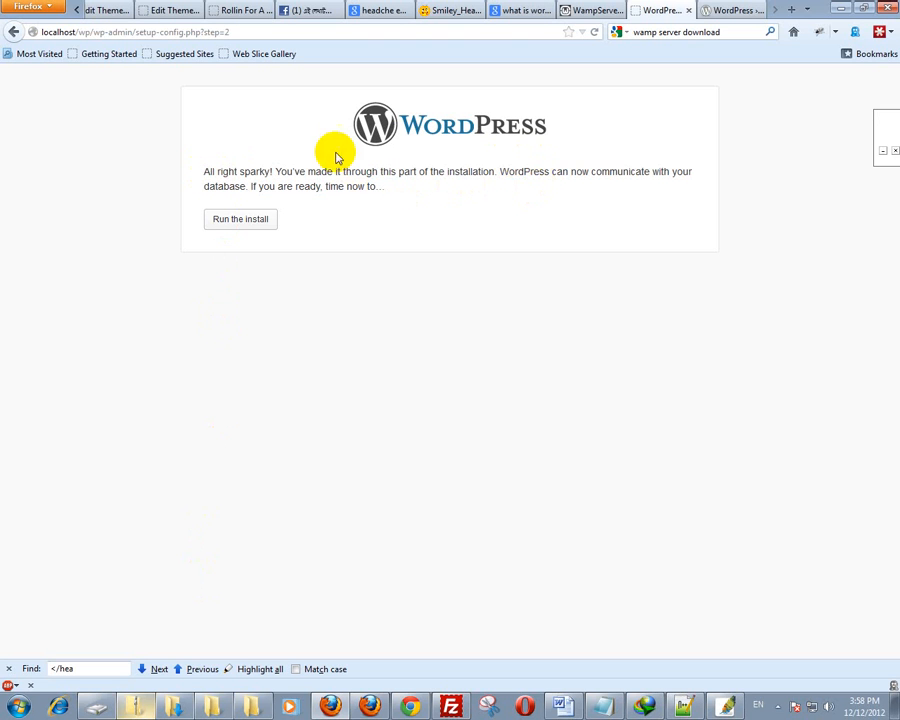
left_click_drag(501, 172, 693, 173)
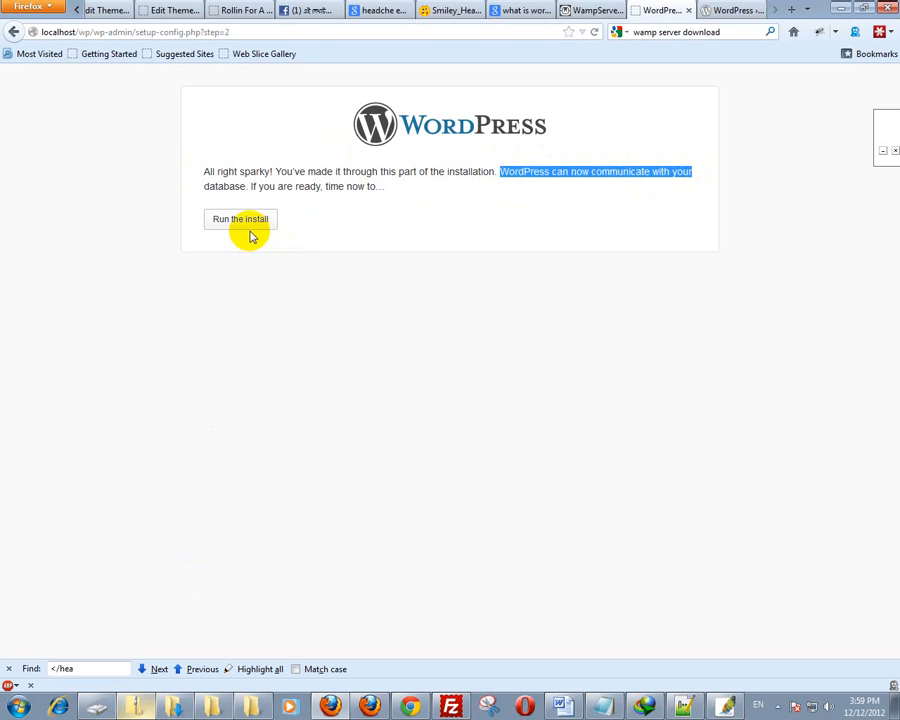
left_click(248, 227)
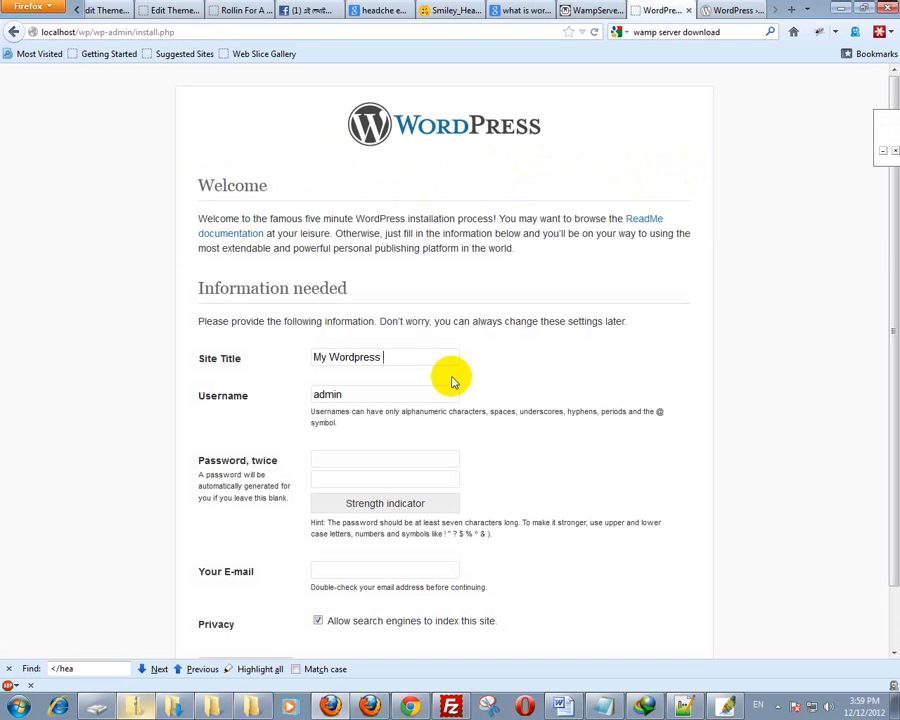
- Fill in site title My Wordpress Site, the admin username, password and e-mail, then install
key("Tab")
type("rasel")
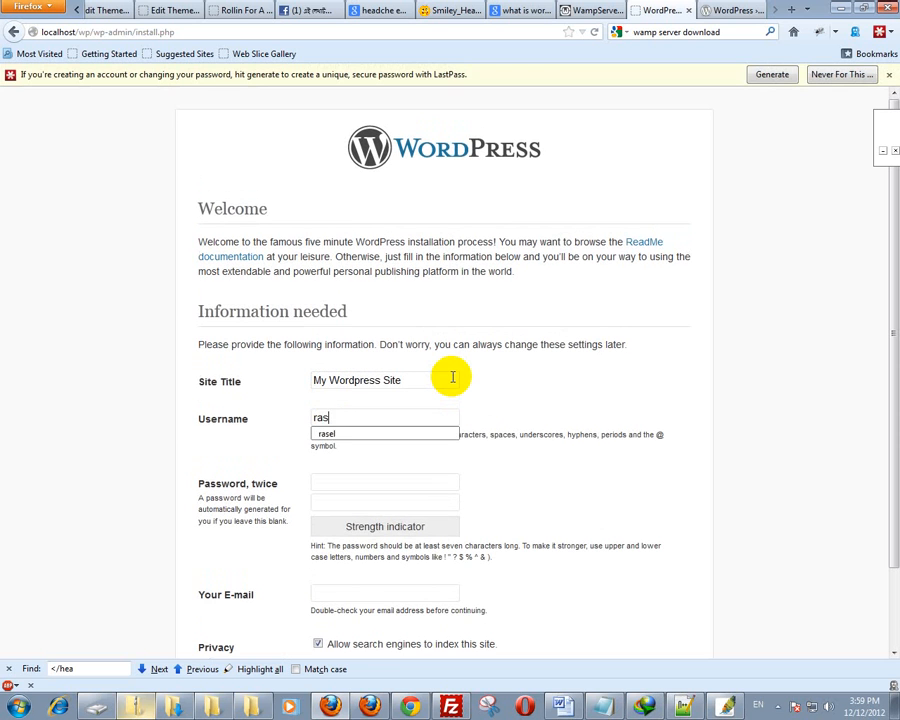
key("Tab")
type("1234")
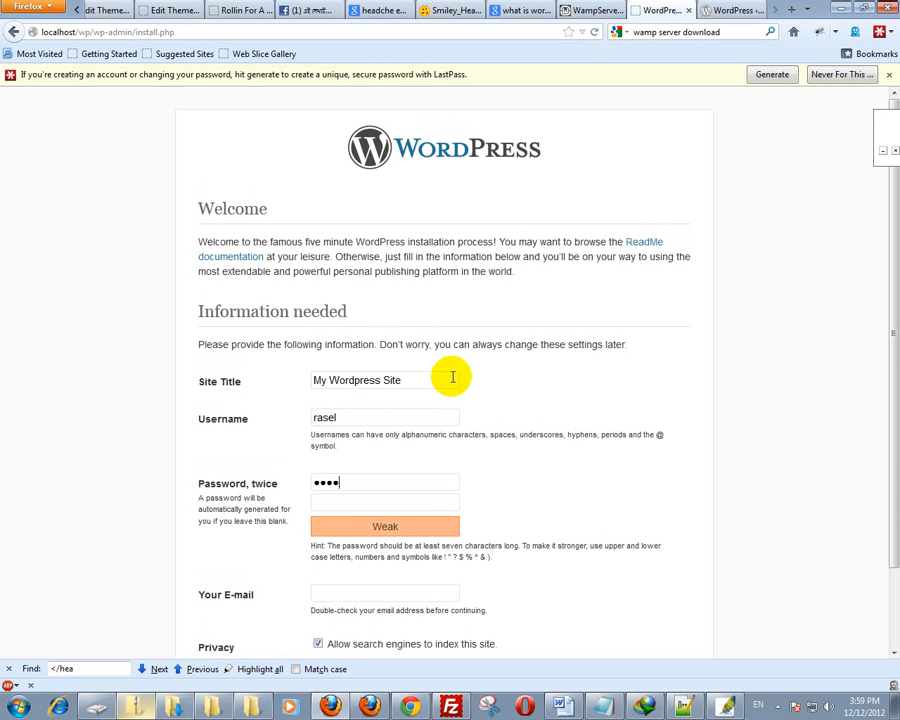
type("123")
key("Tab")
key("Down")
key("Return")
scroll(430, 393, "down", 2)
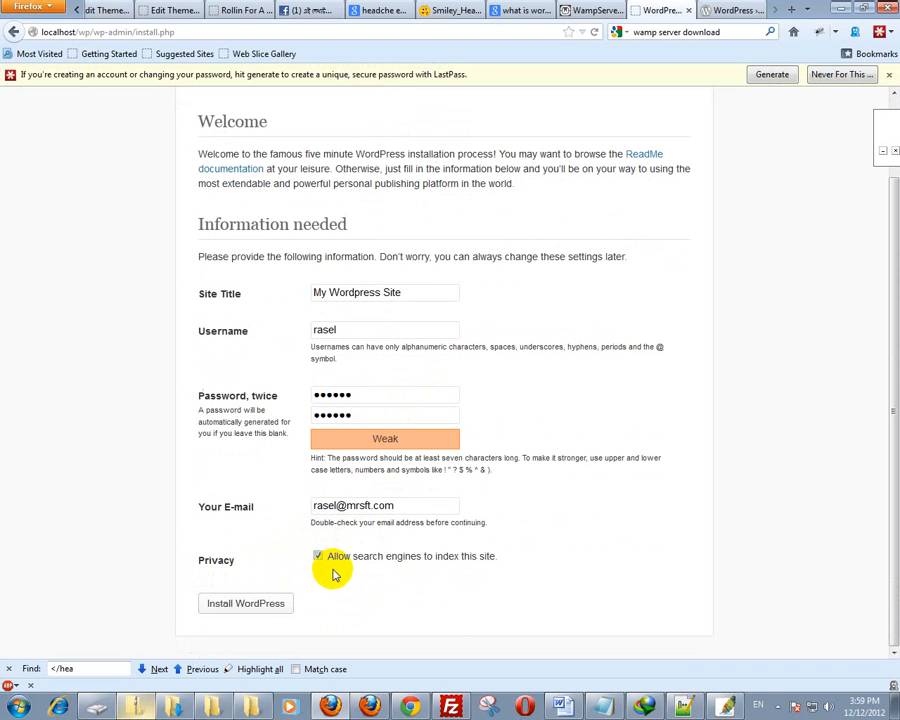
left_click(258, 614)
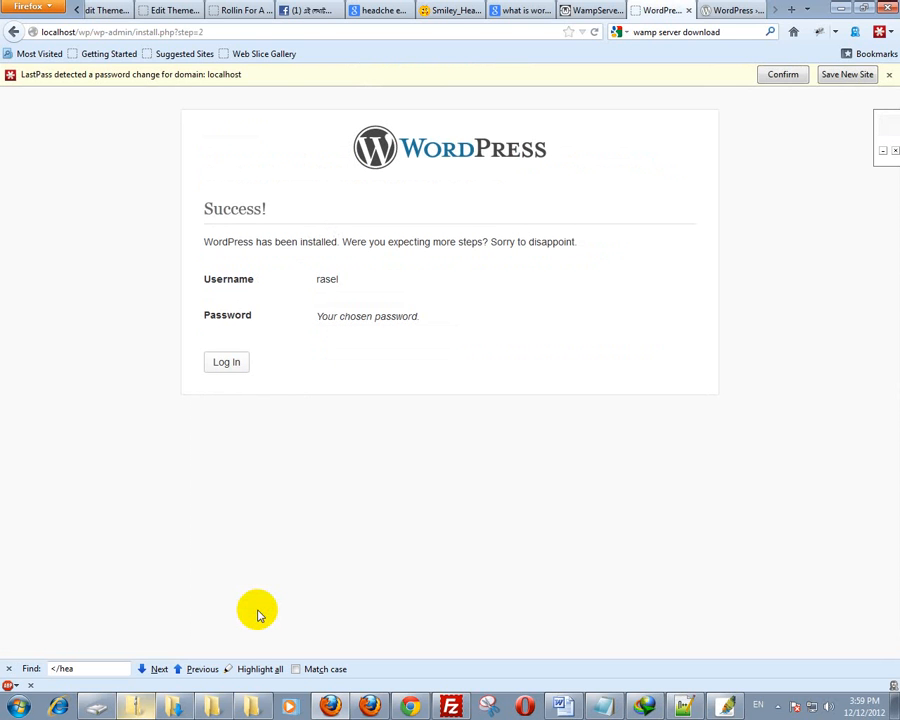
- Log in with the saved admin username and the account password, with Remember Me ticked
left_click(221, 363)
left_click(432, 274)
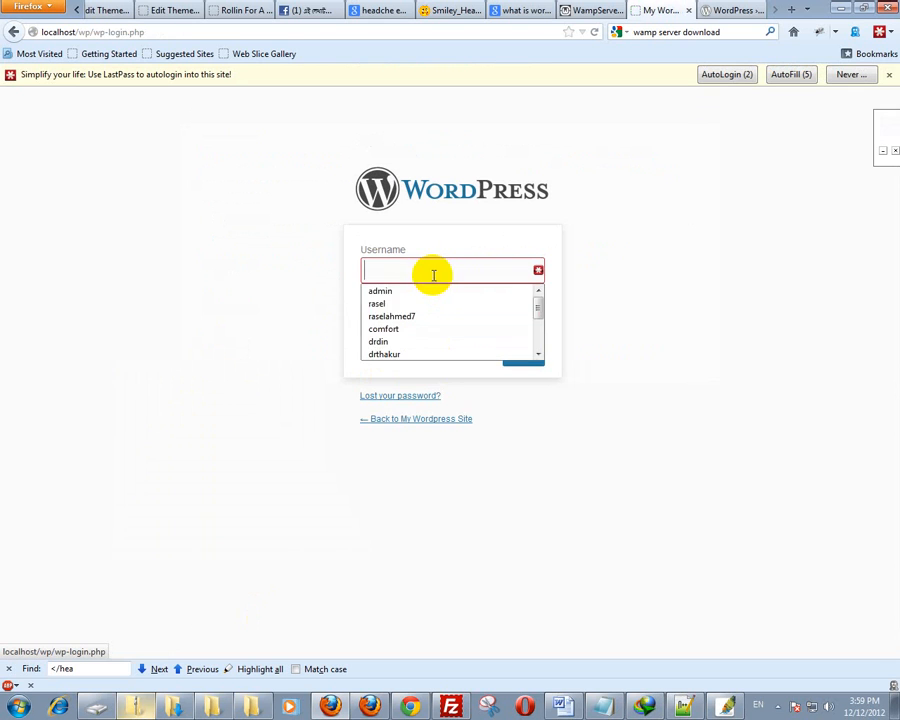
left_click(404, 304)
left_click(410, 318)
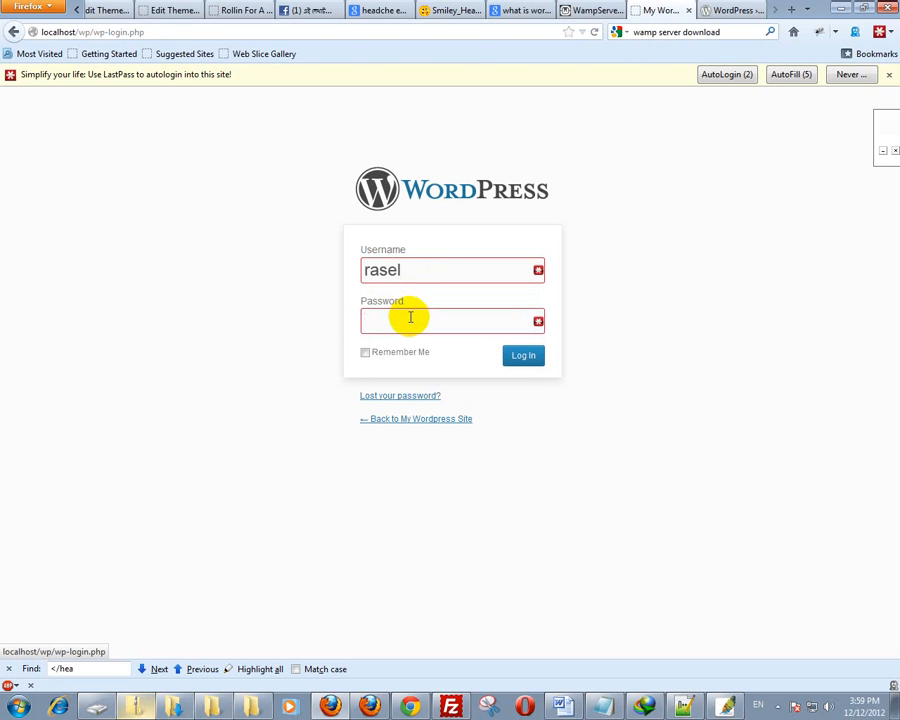
type("a")
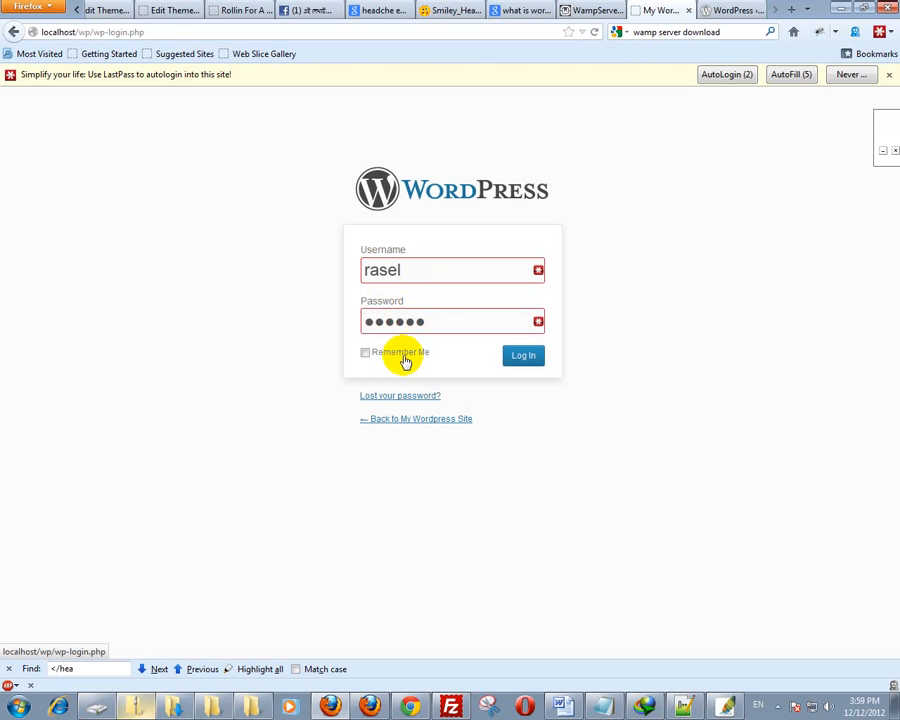
left_click(403, 357)
left_click(536, 357)
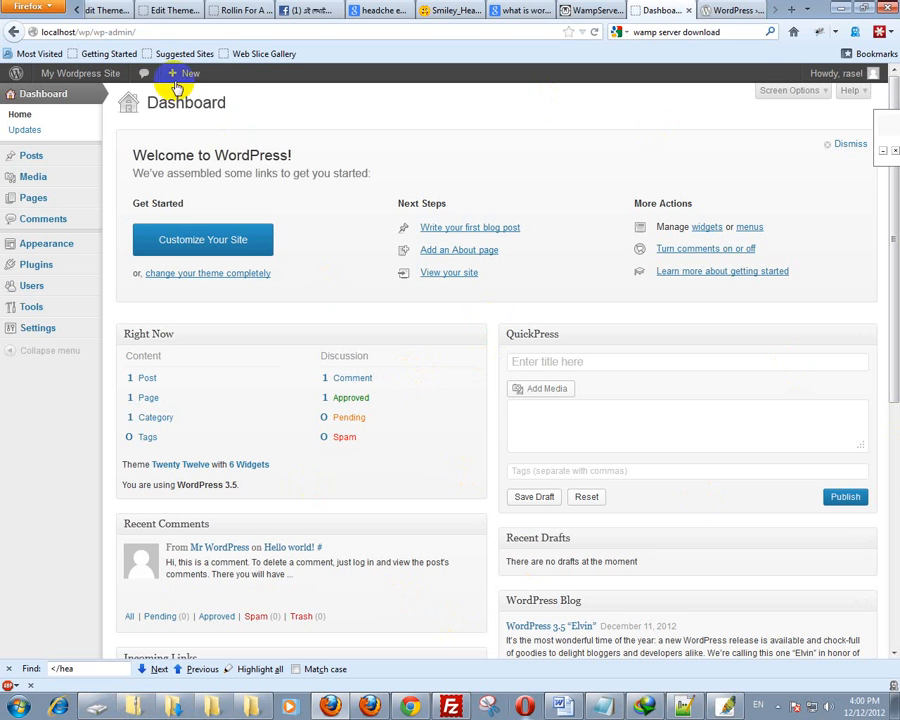
- Load localhost/wp in the WordPress.org tab to show the site's front page
left_click(744, 12)
left_click(476, 32)
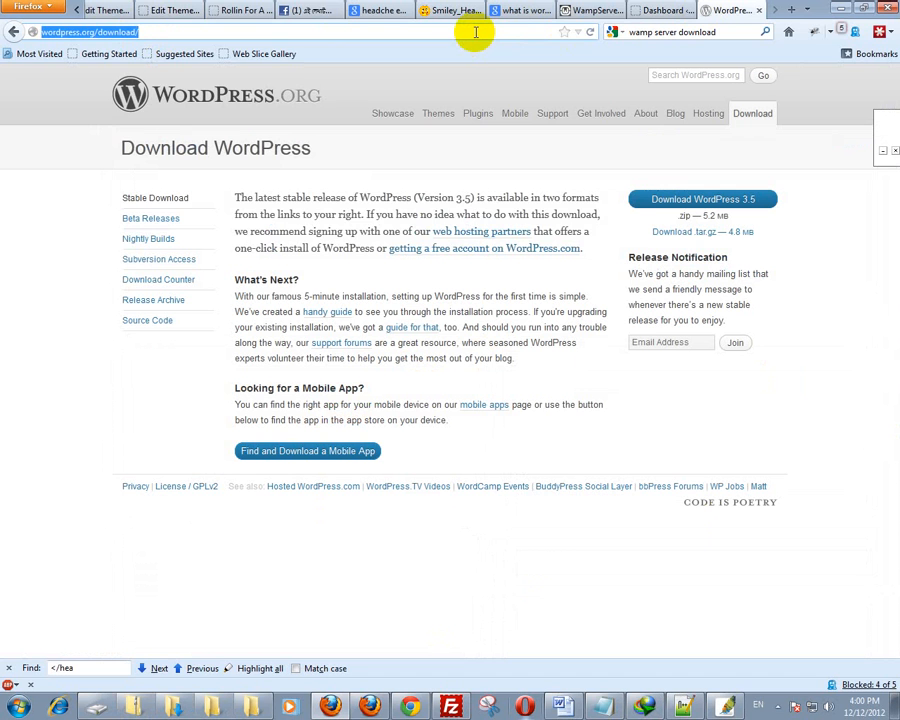
type("localhost/")
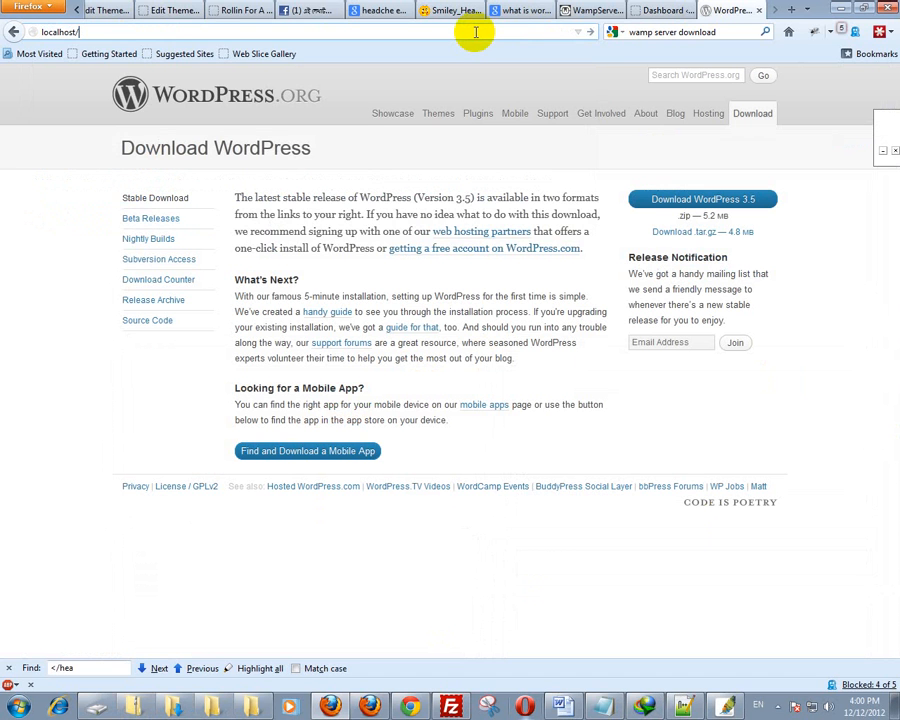
type("wp")
key("Return")
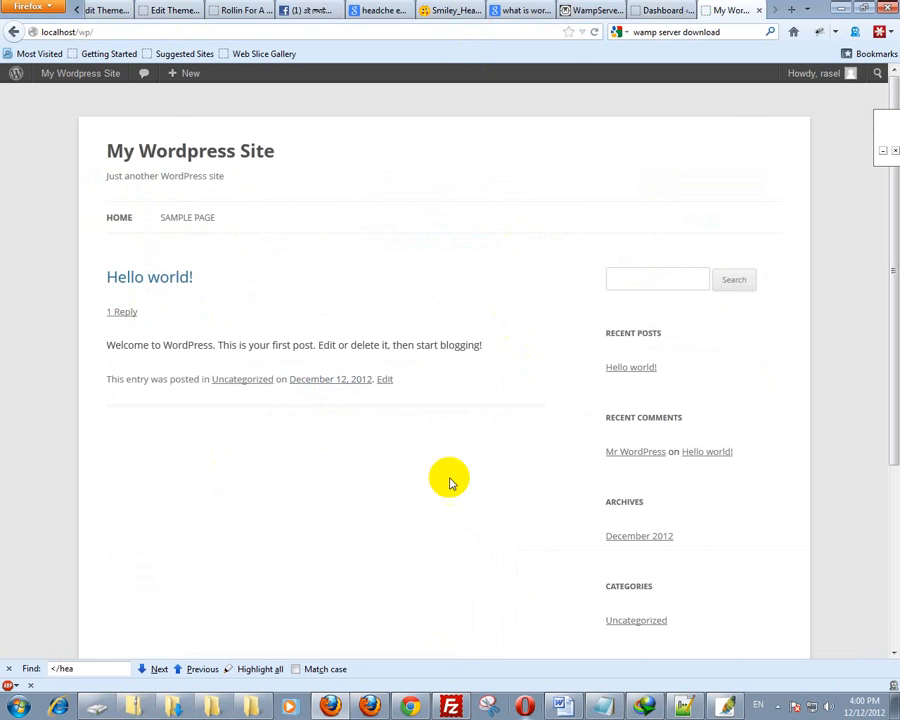
- Compare the front page with the admin area, ending back on the Dashboard tab
left_click(670, 10)
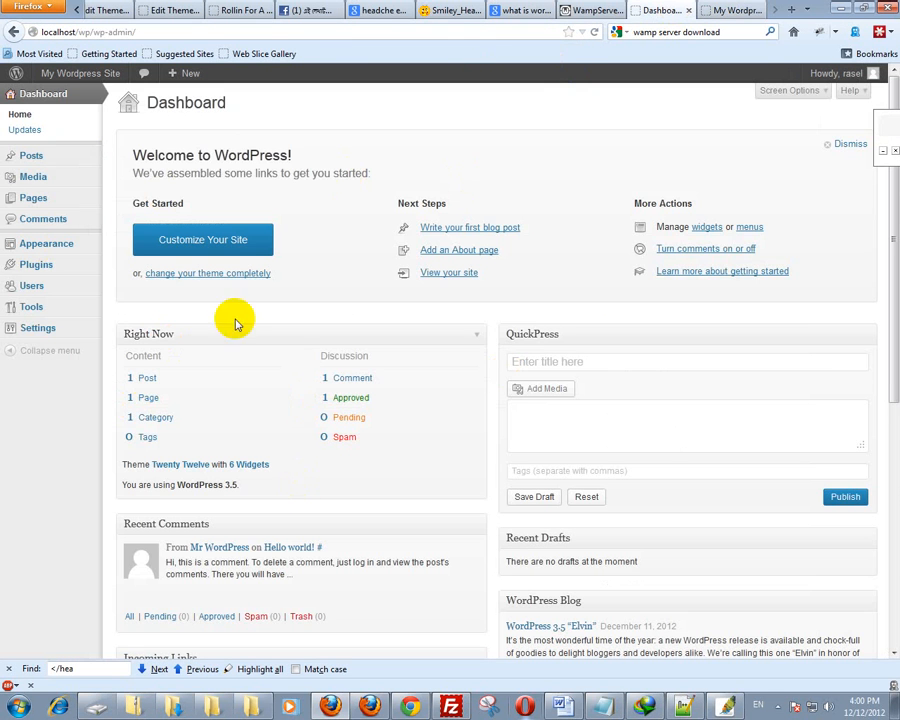
left_click(740, 10)
mouse_move(62, 74)
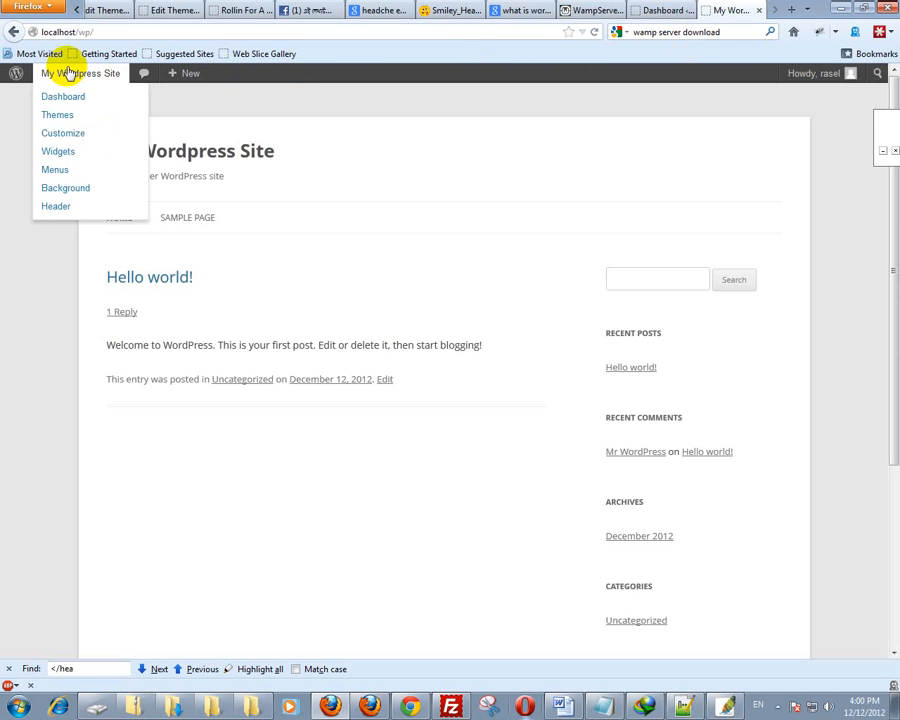
left_click(657, 12)
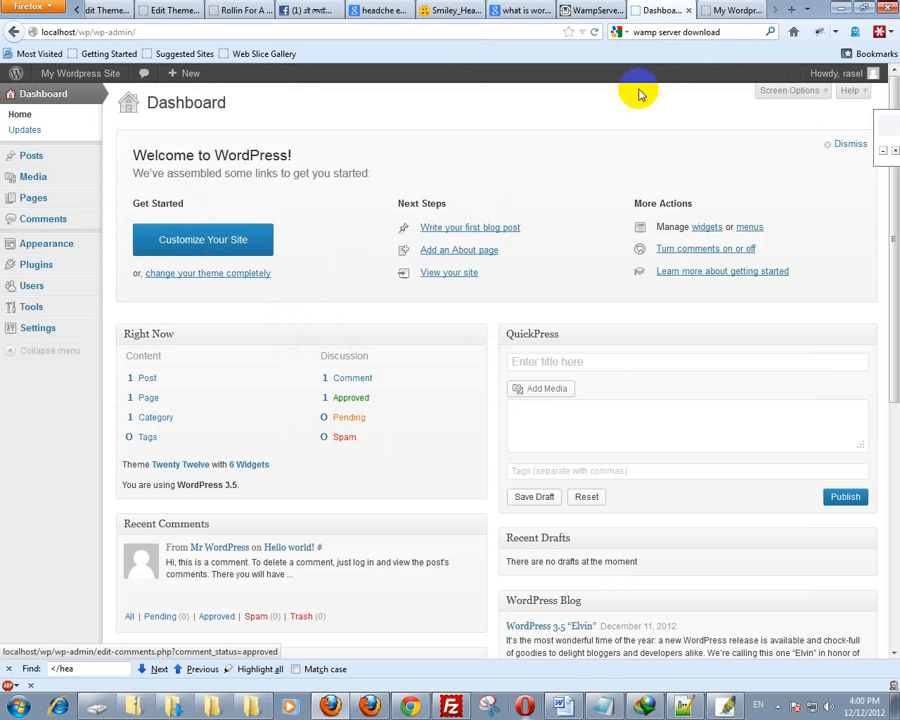
left_click(720, 10)
left_click(657, 10)
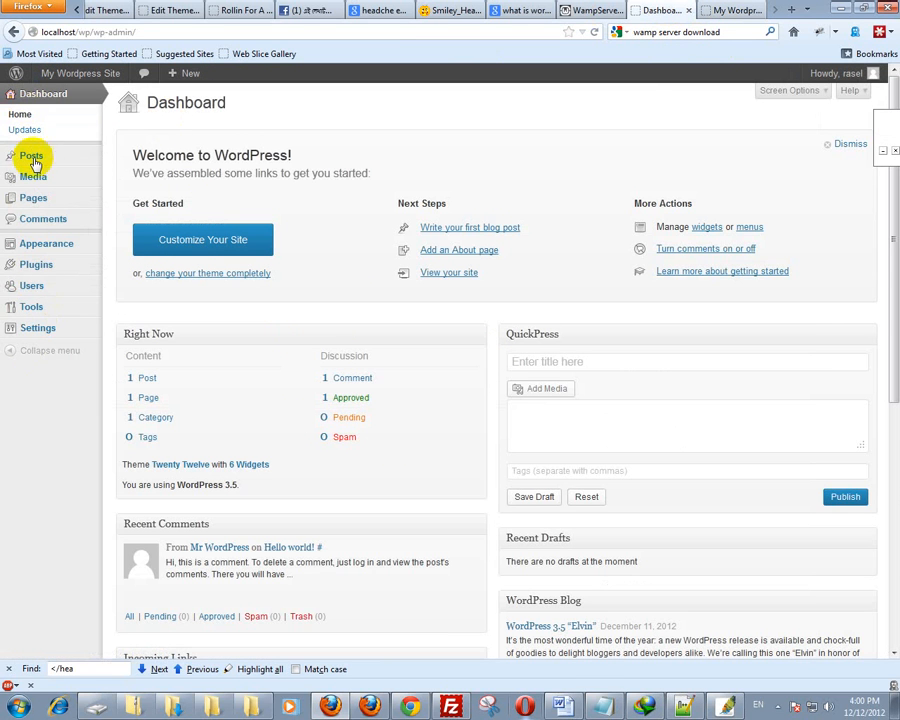
mouse_move(32, 181)
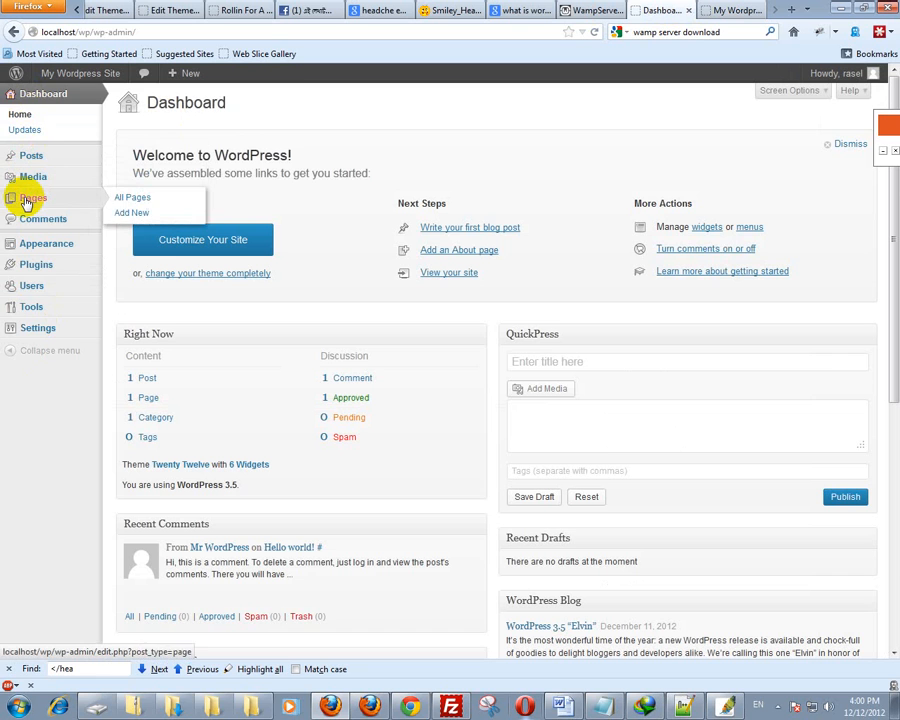